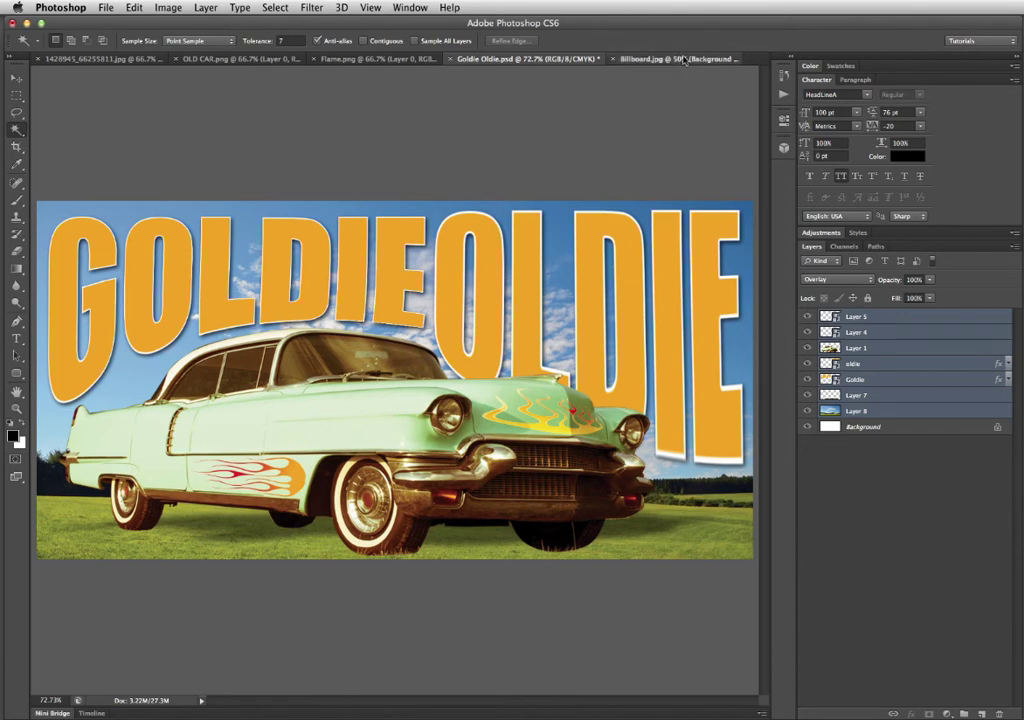
# Open the contents of the Layer 5 smart object in Billboard.jpg, checking the artwork's visibility on the billboard.
pyautogui.click(678, 59)
pyautogui.click(821, 325)
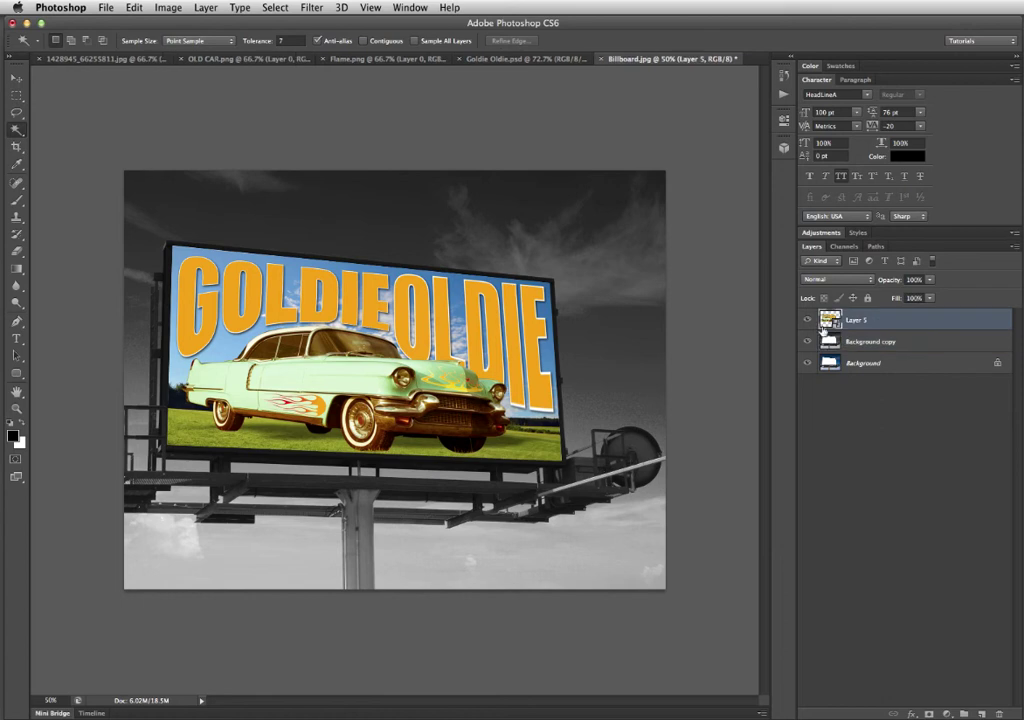
pyautogui.click(808, 320)
pyautogui.click(808, 320)
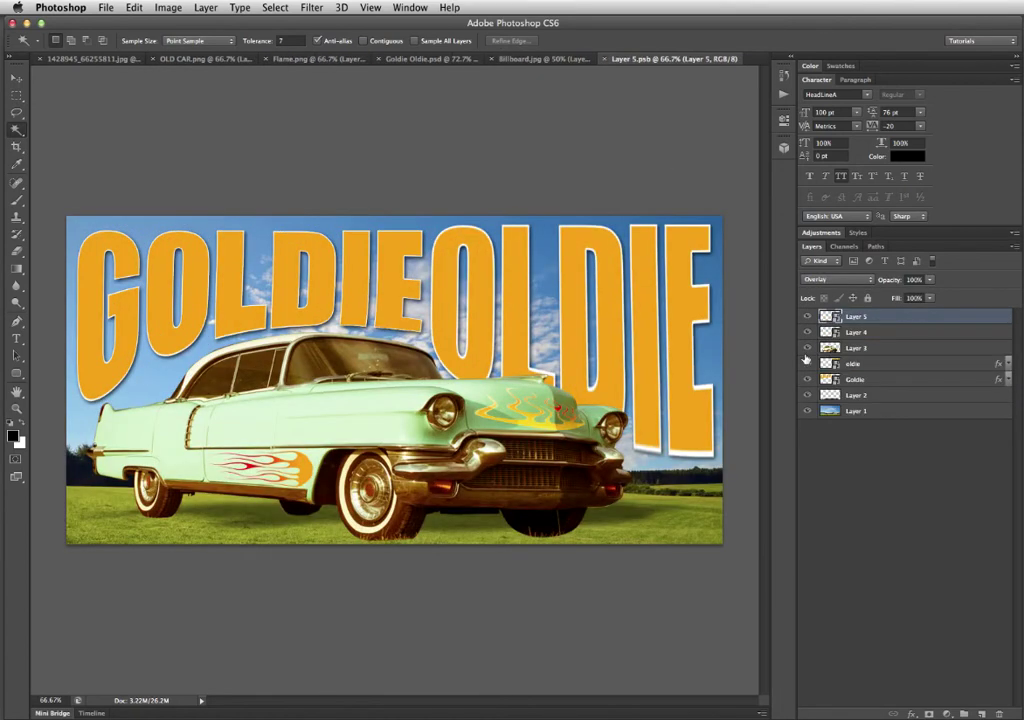
# Examine what the oldie, Goldie and Layer 2 layers contribute to the Layer 5.psb artwork.
pyautogui.press('v')
pyautogui.click(669, 390)
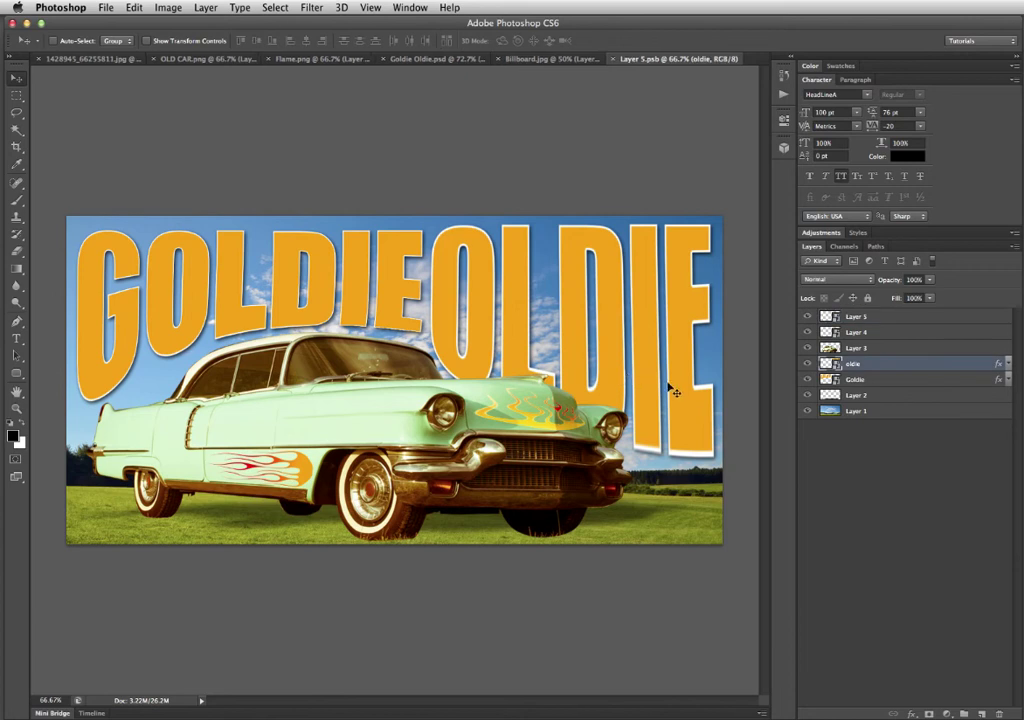
pyautogui.click(840, 380)
pyautogui.click(808, 380)
pyautogui.click(808, 380)
pyautogui.click(808, 395)
pyautogui.click(808, 395)
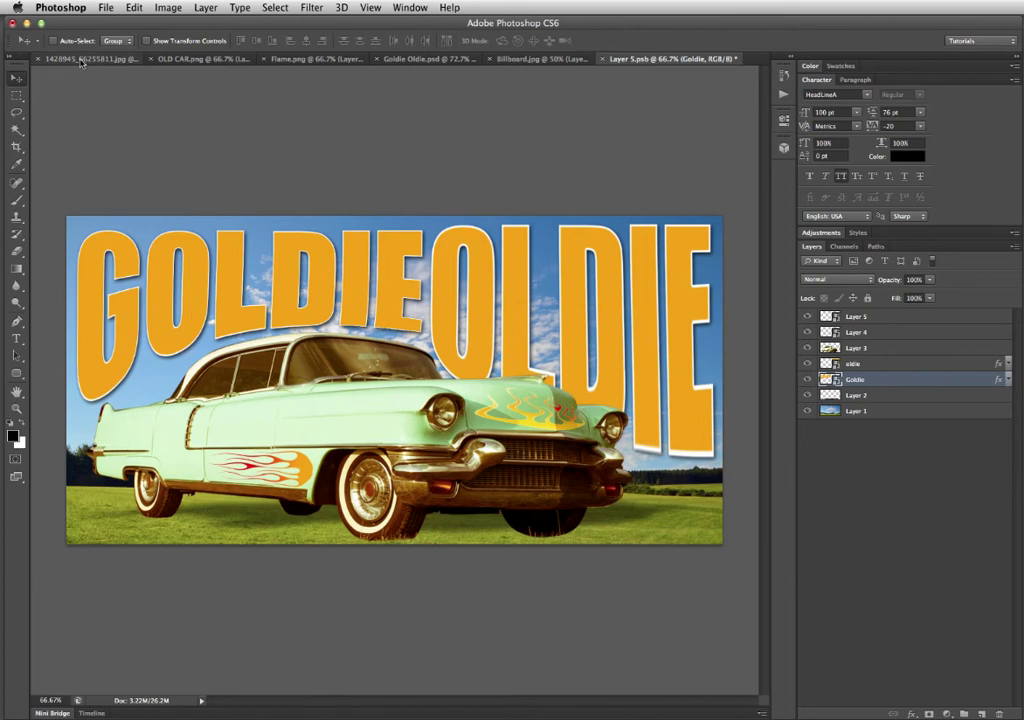
# Copy the car from OLD CAR.png into the sky and field image and position it on the grass.
pyautogui.click(66, 57)
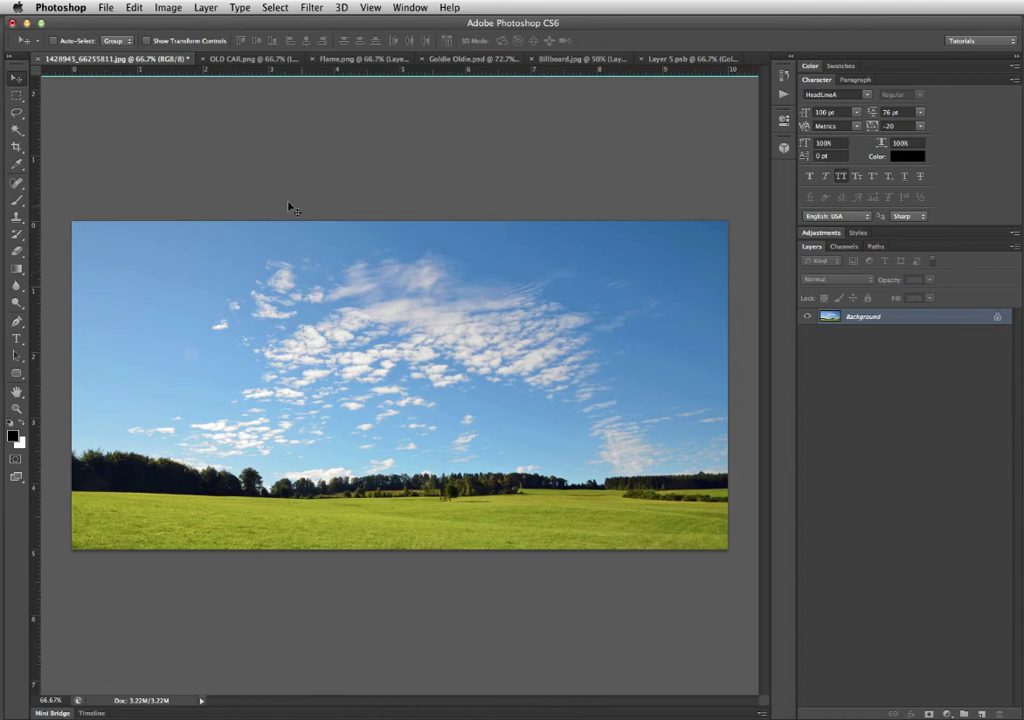
pyautogui.click(212, 58)
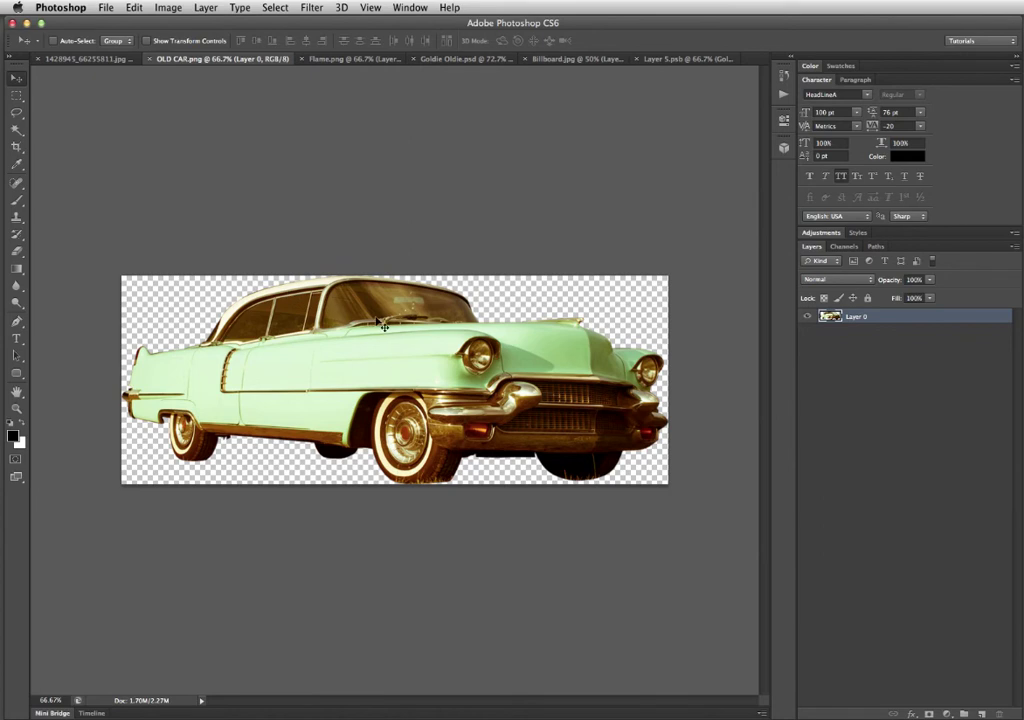
pyautogui.moveTo(368, 347); pyautogui.dragTo(99, 60)
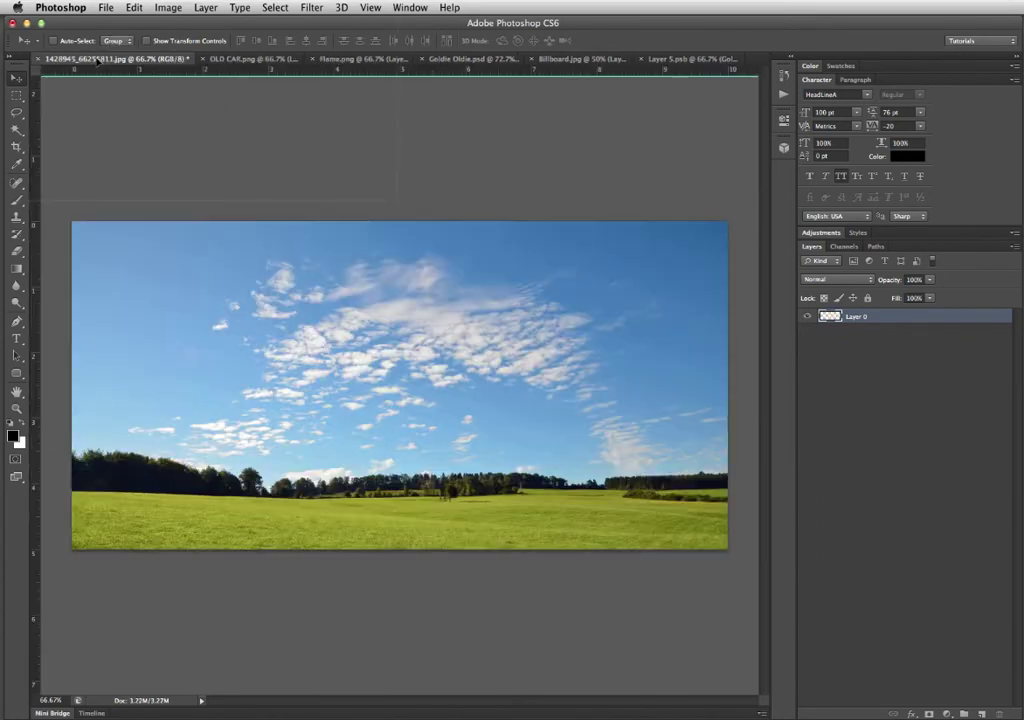
pyautogui.moveTo(131, 108); pyautogui.dragTo(349, 347)
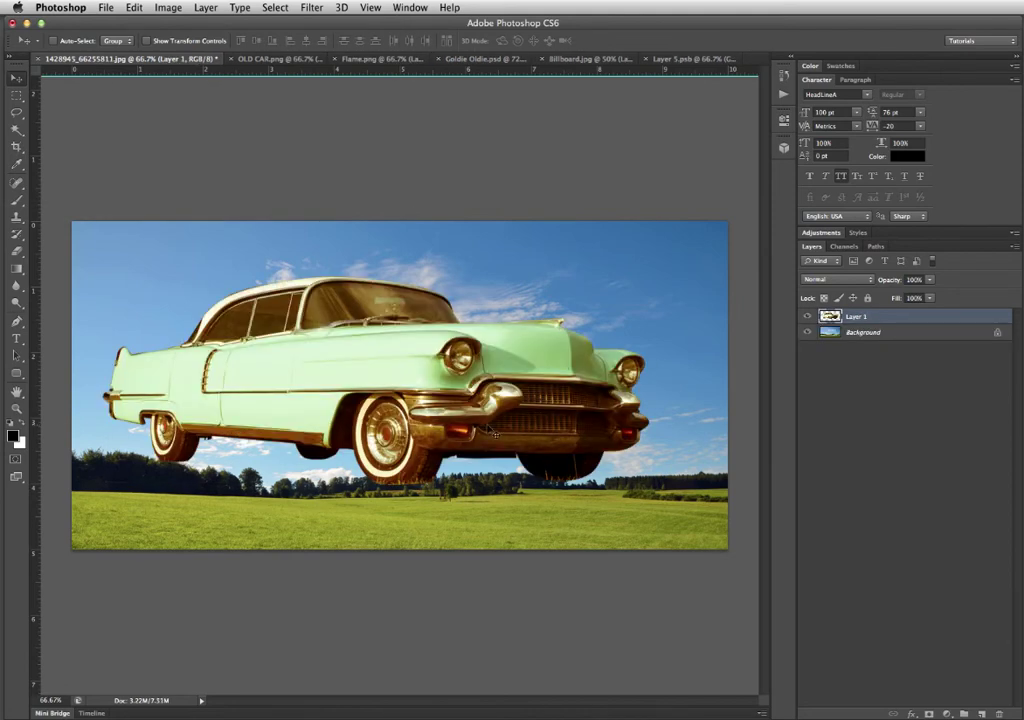
pyautogui.moveTo(497, 421); pyautogui.dragTo(508, 468)
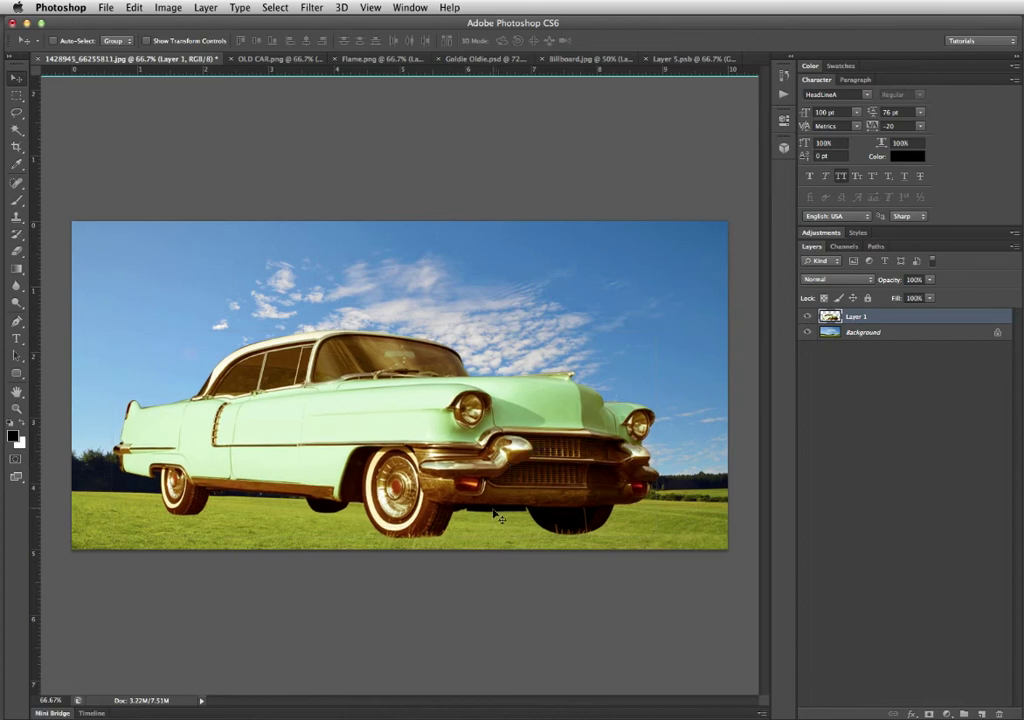
pyautogui.hotkey('shift', 'Left')
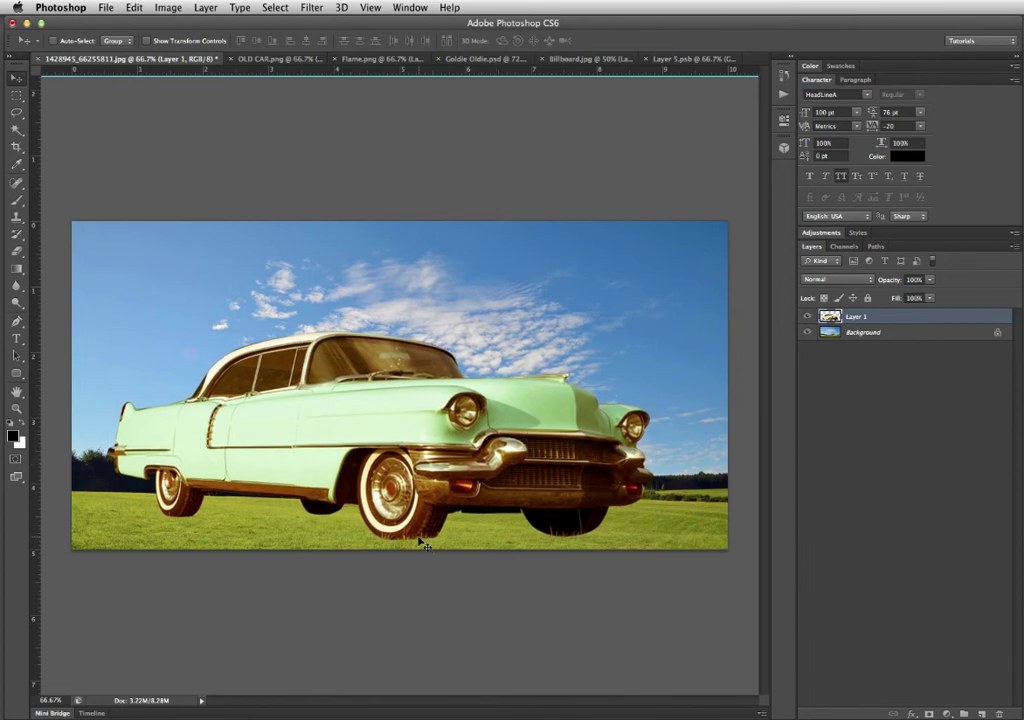
# Add the text GOLDIE in the sky above the rear of the car, using HeadLineA at 100 pt.
pyautogui.press('t')
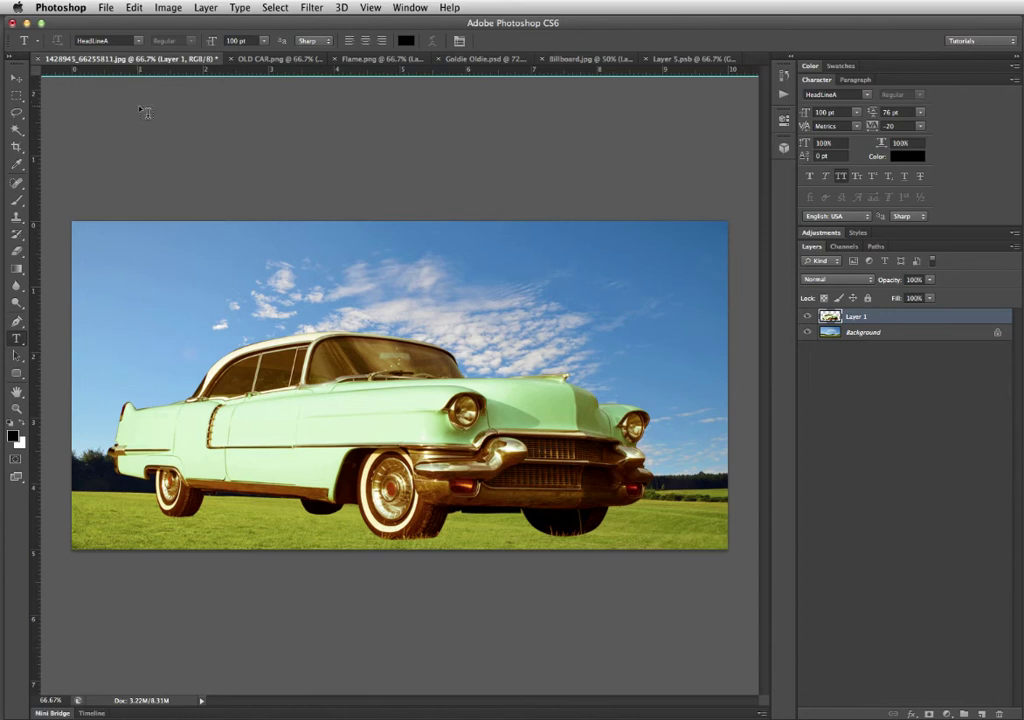
pyautogui.click(136, 310)
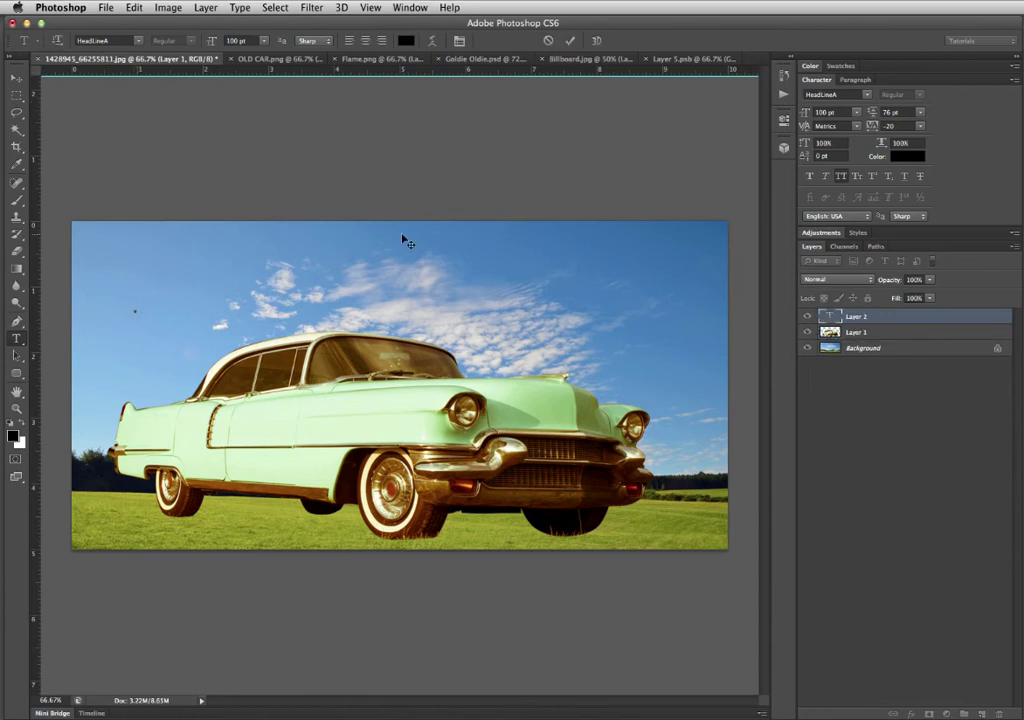
pyautogui.write('H')
pyautogui.press('BackSpace')
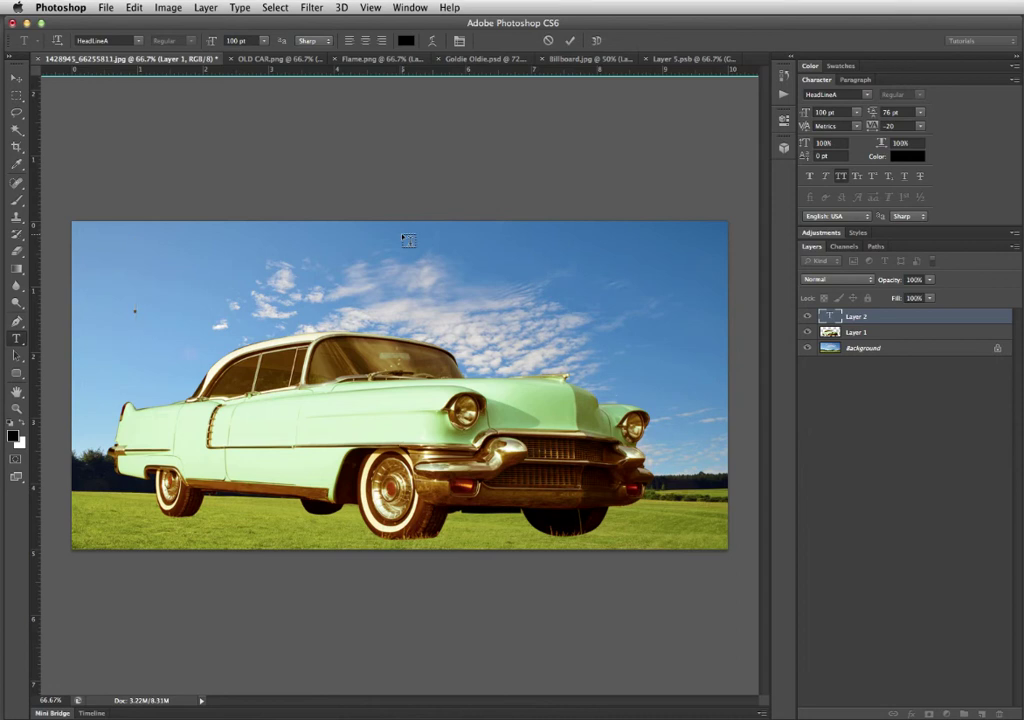
pyautogui.write('GOLDIE')
pyautogui.hotkey('ctrl', 'Return')
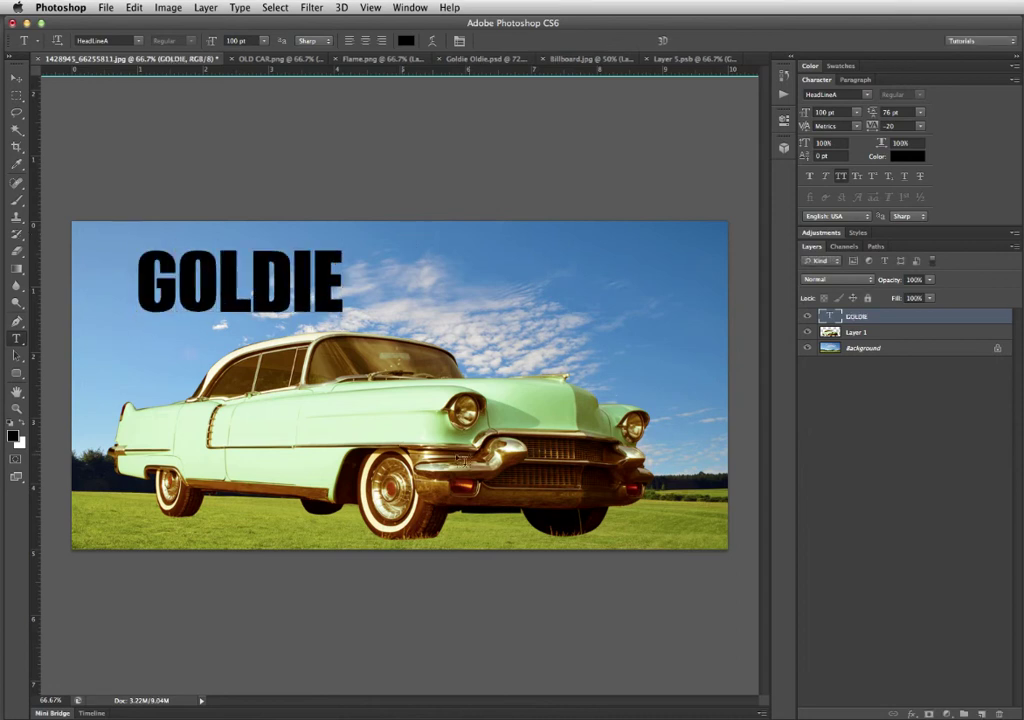
# Fill the GOLDIE text with golden yellow #ffcc00 and move it toward the upper-left corner of the image.
pyautogui.click(12, 435)
pyautogui.click(846, 501)
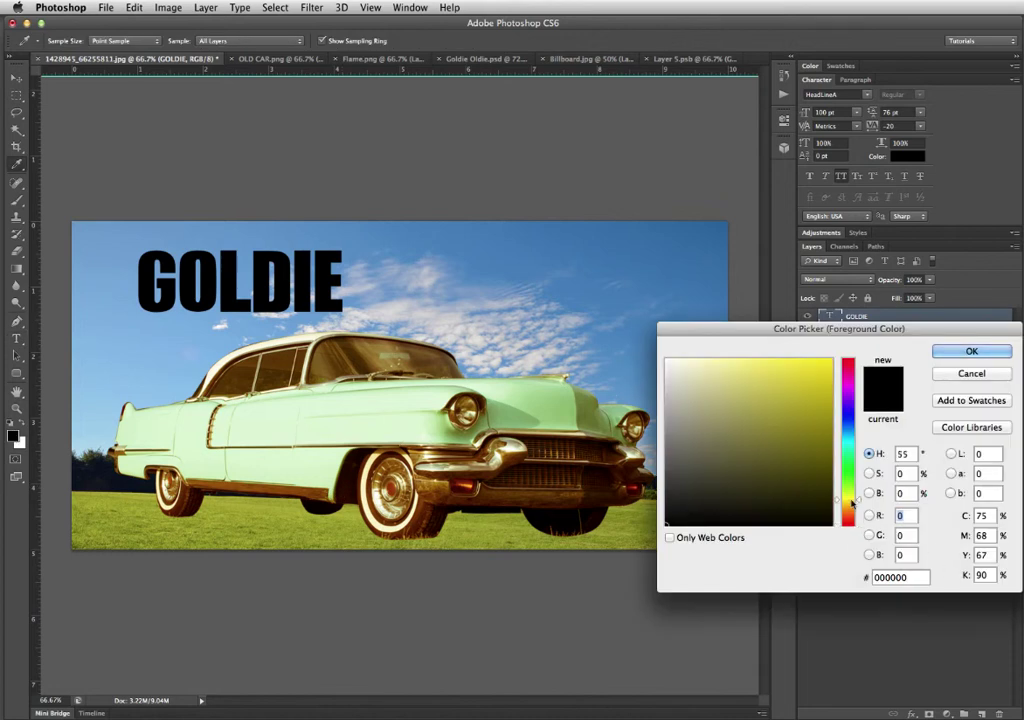
pyautogui.click(833, 433)
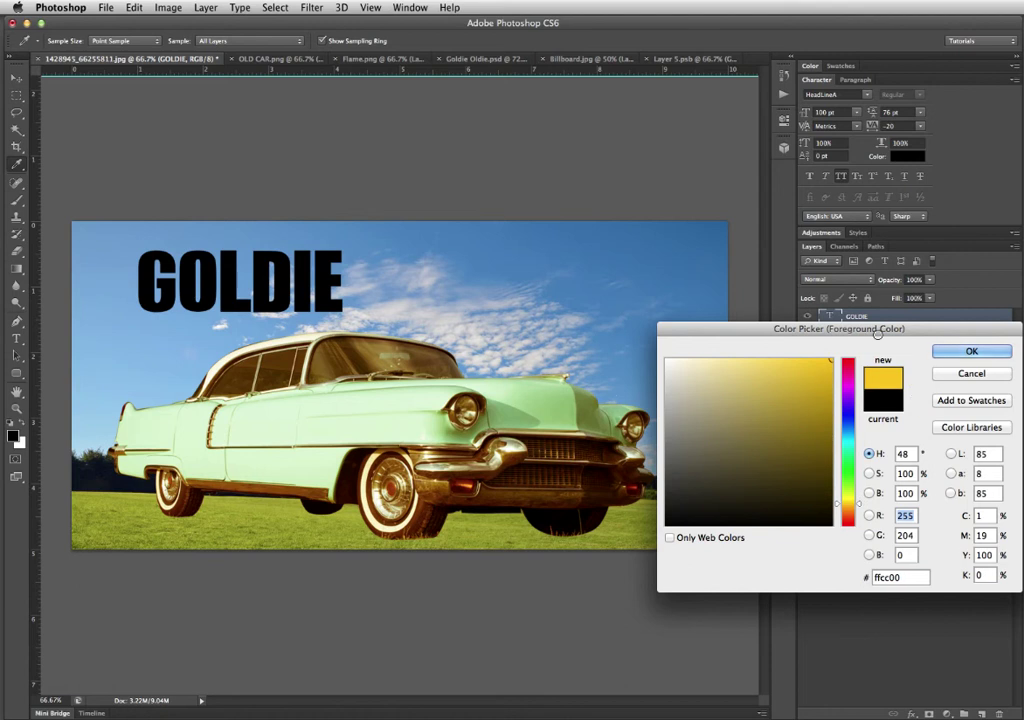
pyautogui.click(970, 351)
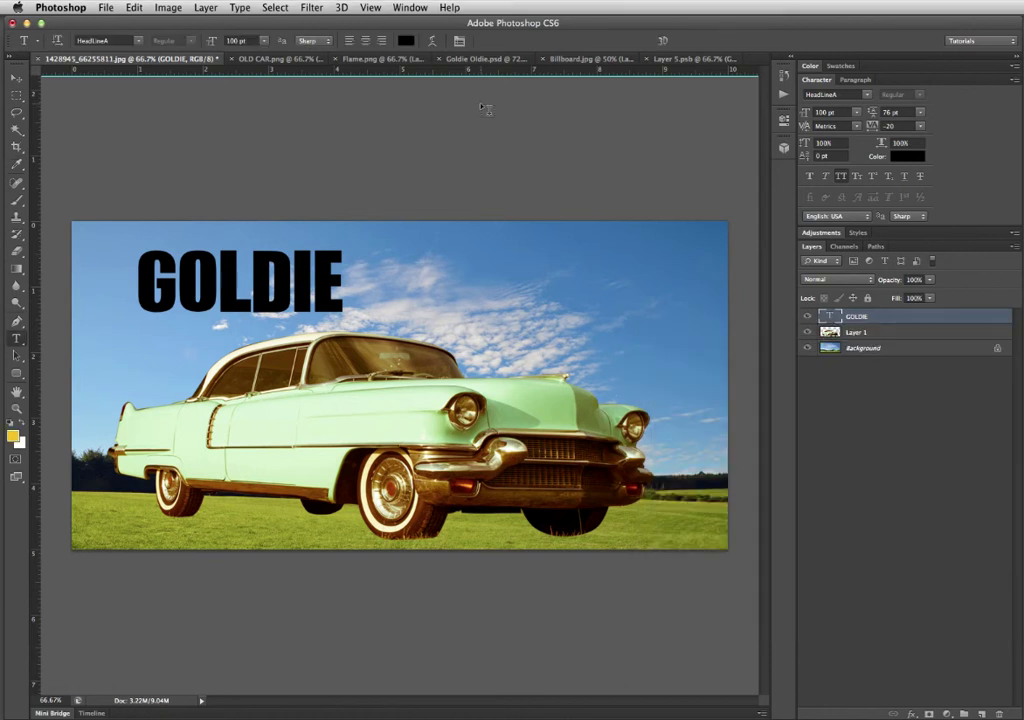
pyautogui.hotkey('alt', 'BackSpace')
pyautogui.moveTo(330, 309); pyautogui.dragTo(294, 287)
pyautogui.click(596, 60)
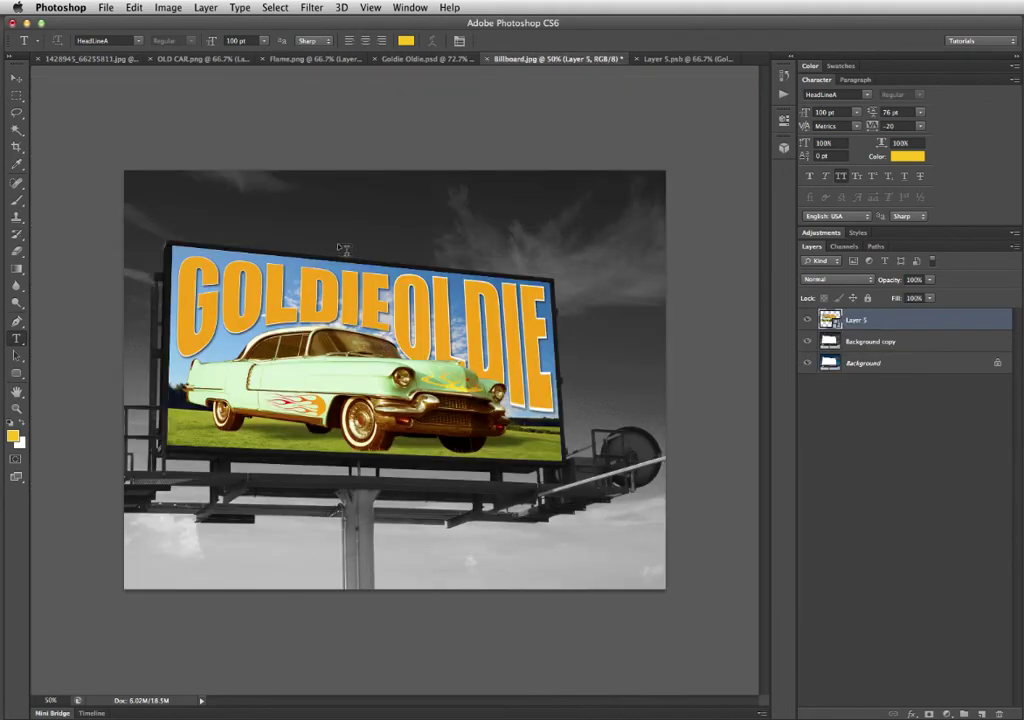
pyautogui.click(193, 60)
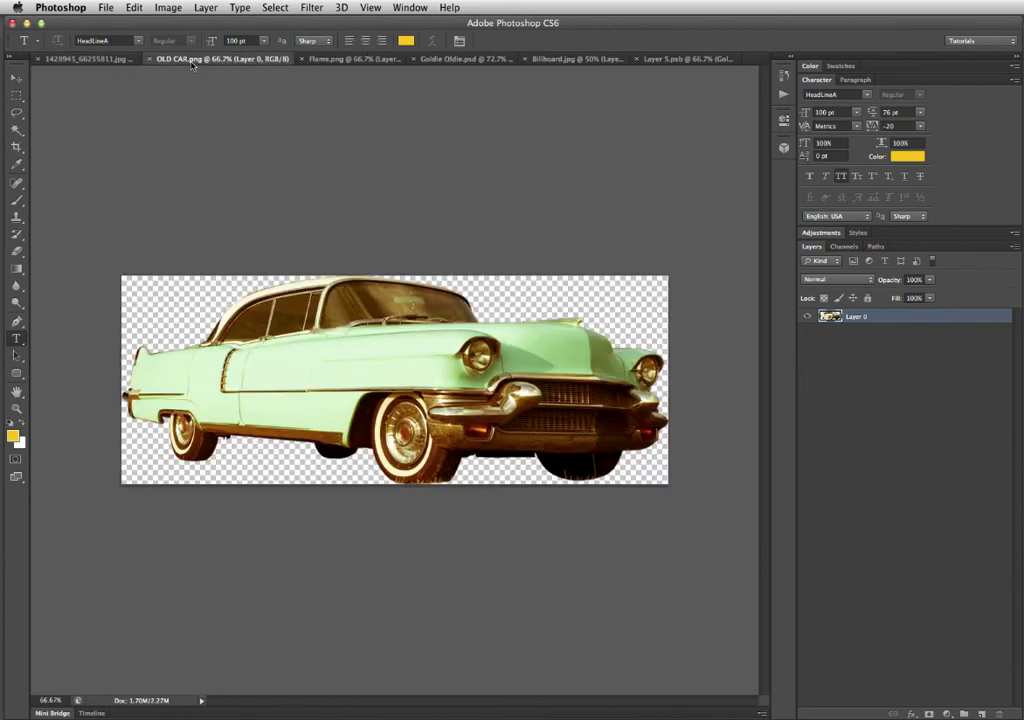
pyautogui.click(118, 59)
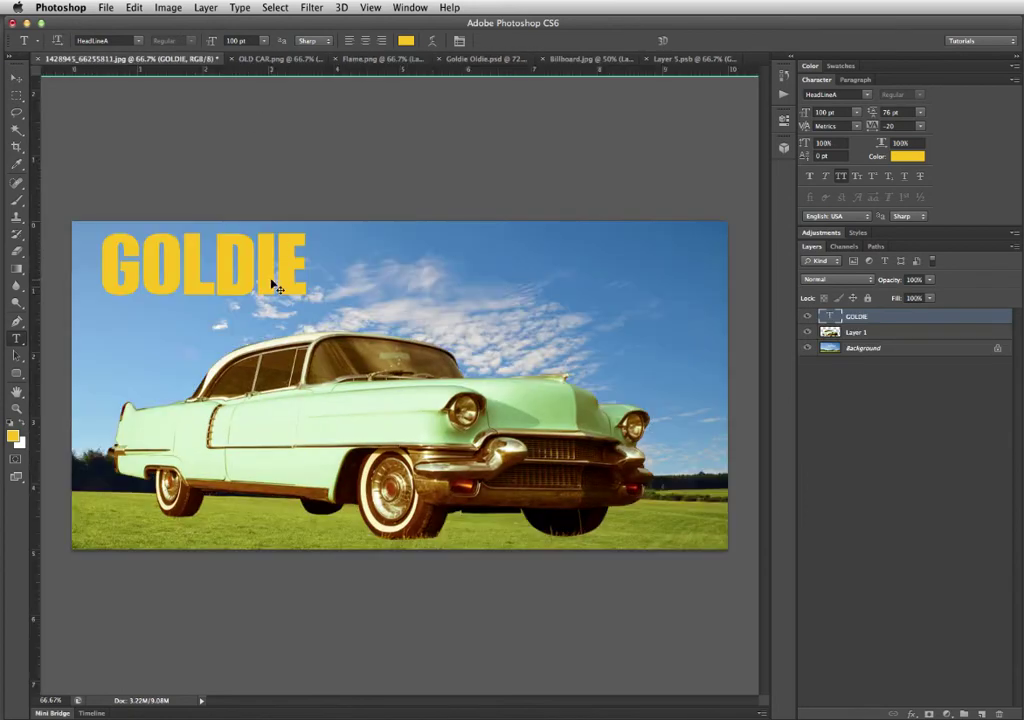
# Enlarge the GOLDIE text to about 278% and convert its layer to a smart object.
pyautogui.moveTo(307, 291); pyautogui.dragTo(601, 564)
pyautogui.hotkey('ctrl', 't')
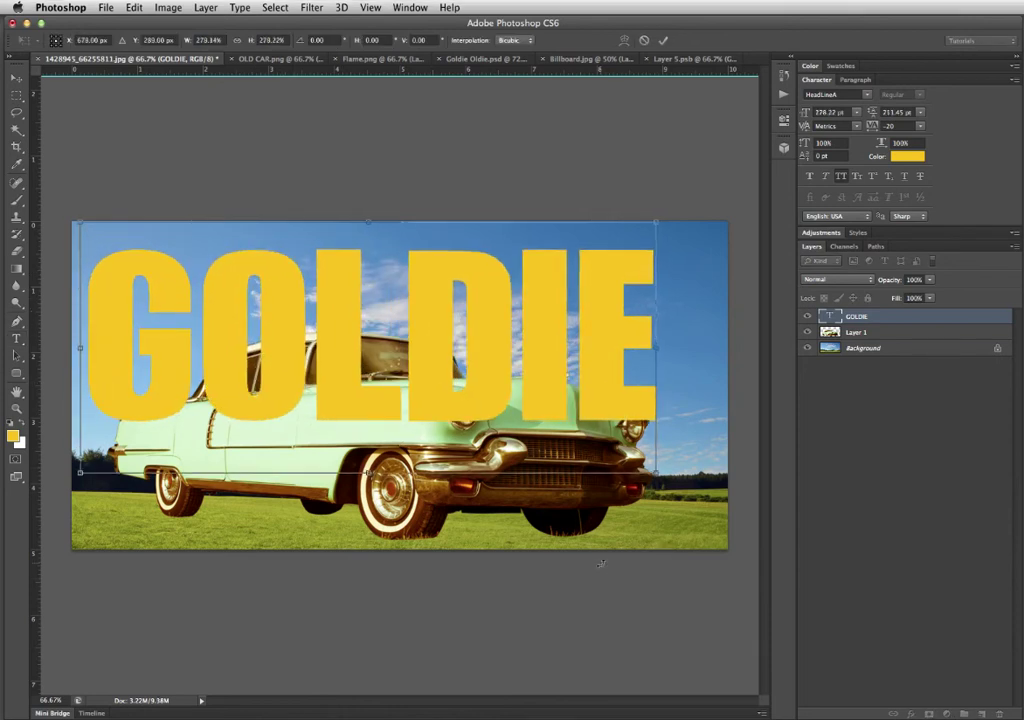
pyautogui.press('Return')
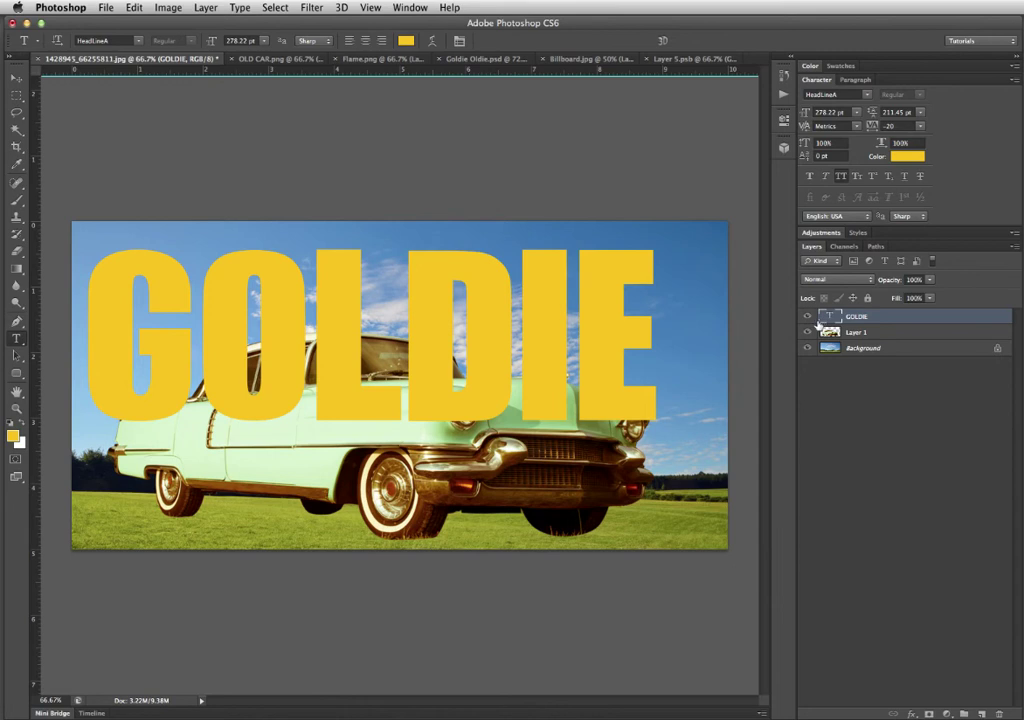
pyautogui.rightClick(873, 325)
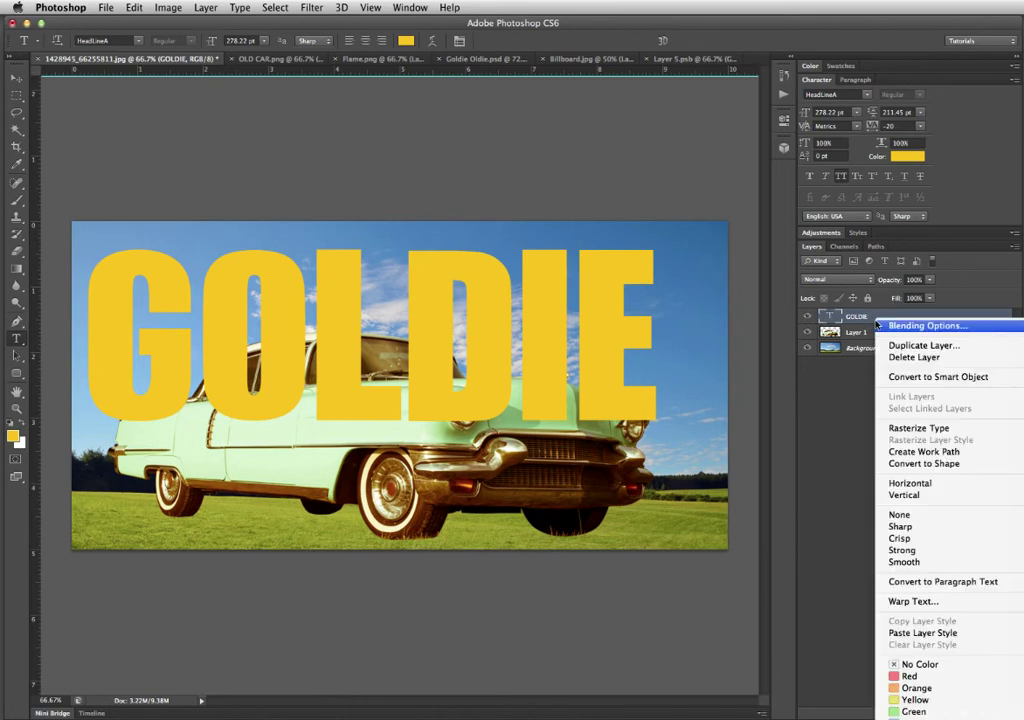
pyautogui.click(890, 377)
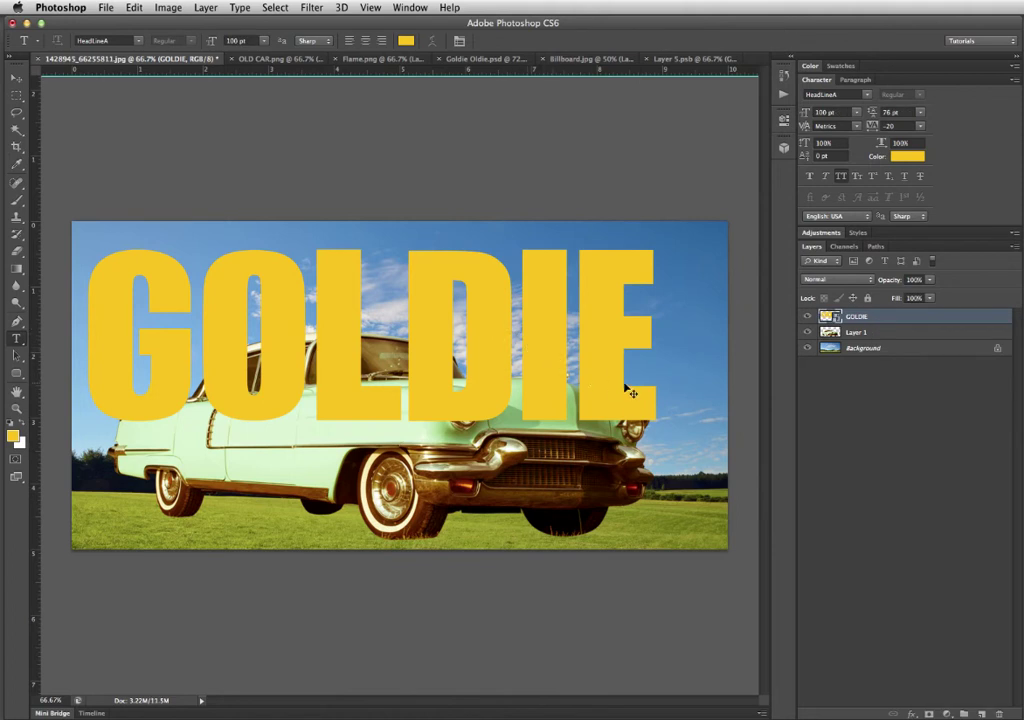
# Scale the GOLDIE smart object to about 57% wide and 52% high, and warp its lower-left corner down behind the car's rear.
pyautogui.hotkey('ctrl', 't')
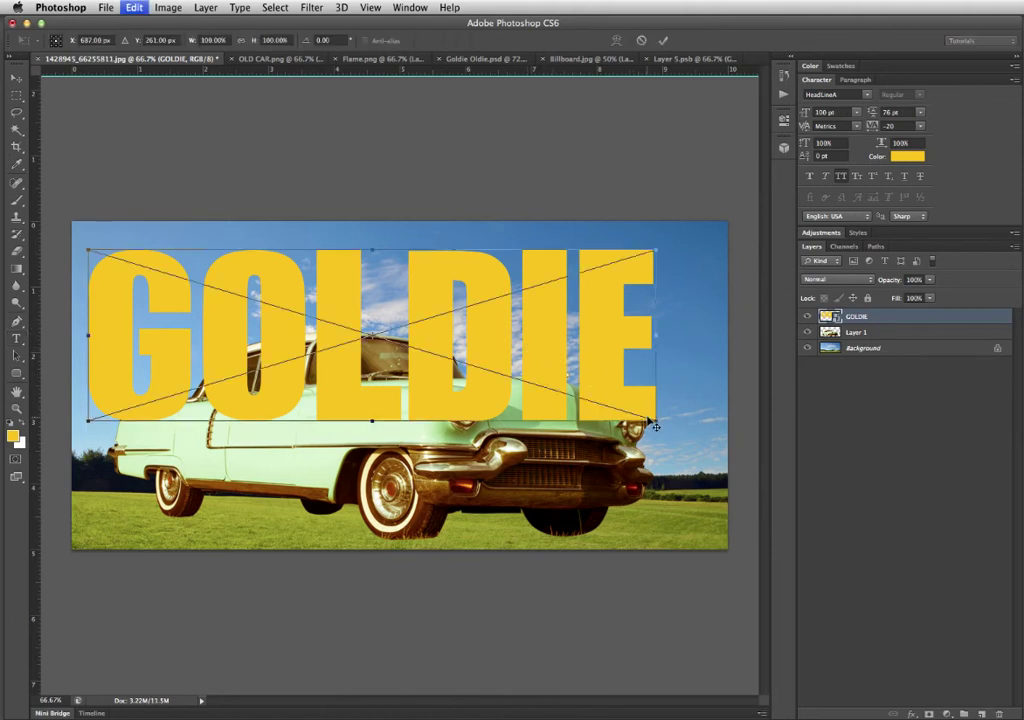
pyautogui.moveTo(653, 417); pyautogui.dragTo(409, 320)
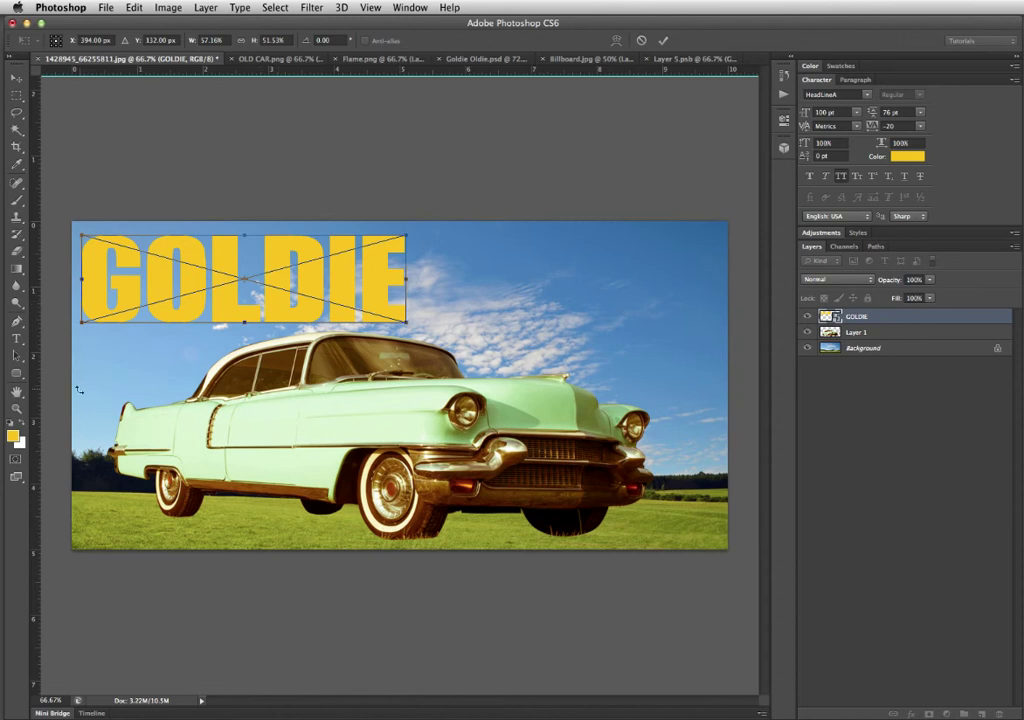
pyautogui.rightClick(283, 290)
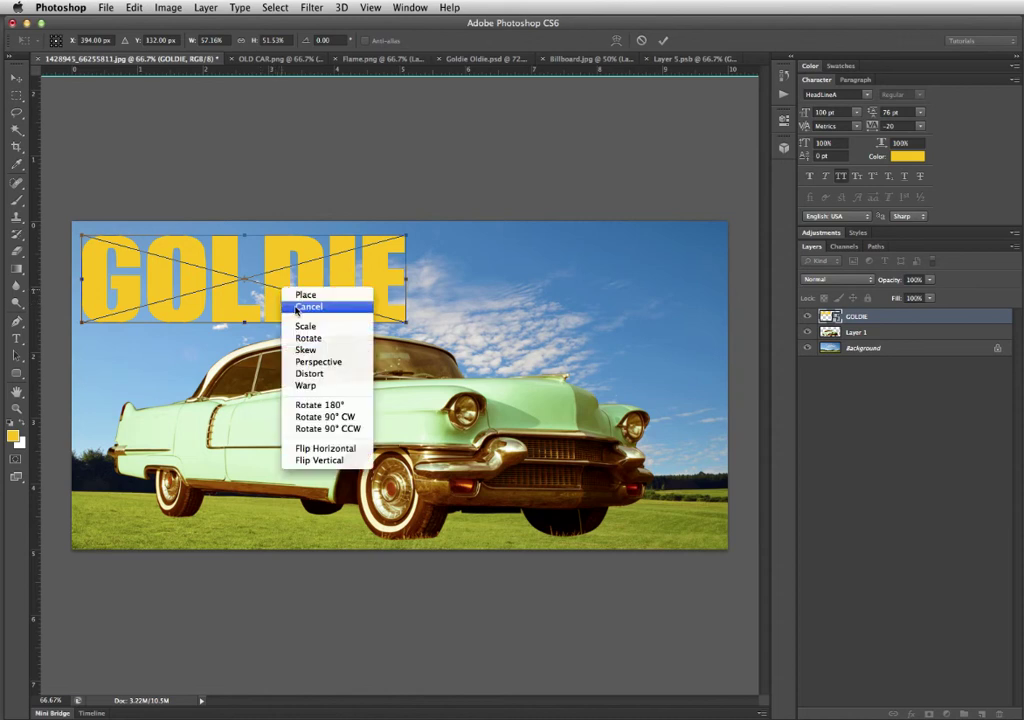
pyautogui.click(305, 386)
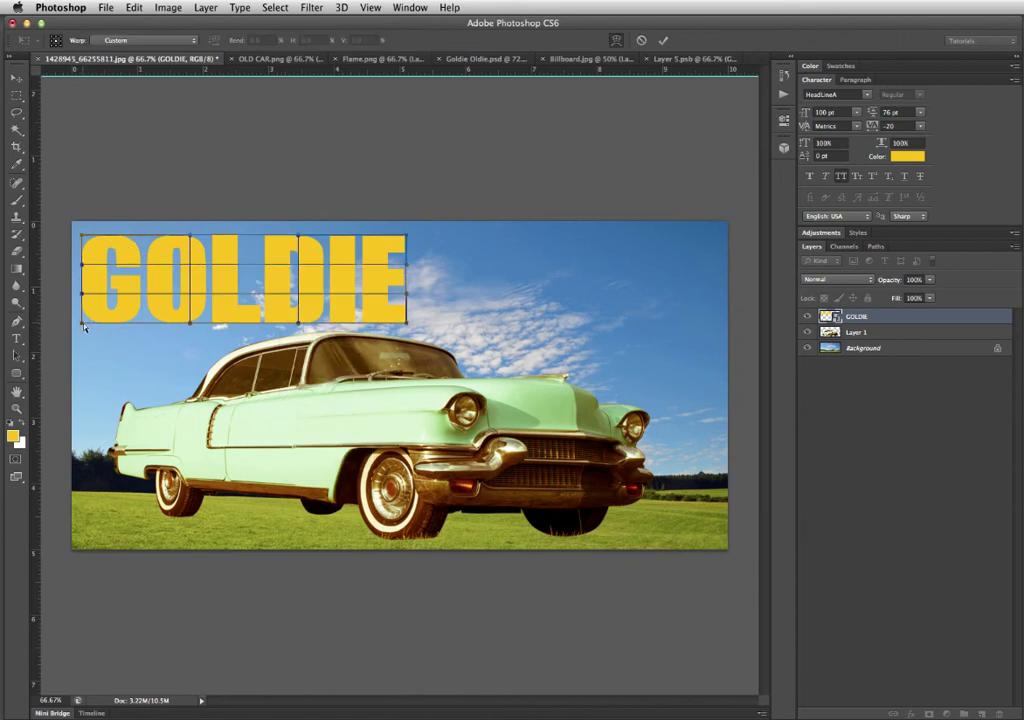
pyautogui.moveTo(84, 326); pyautogui.dragTo(79, 450)
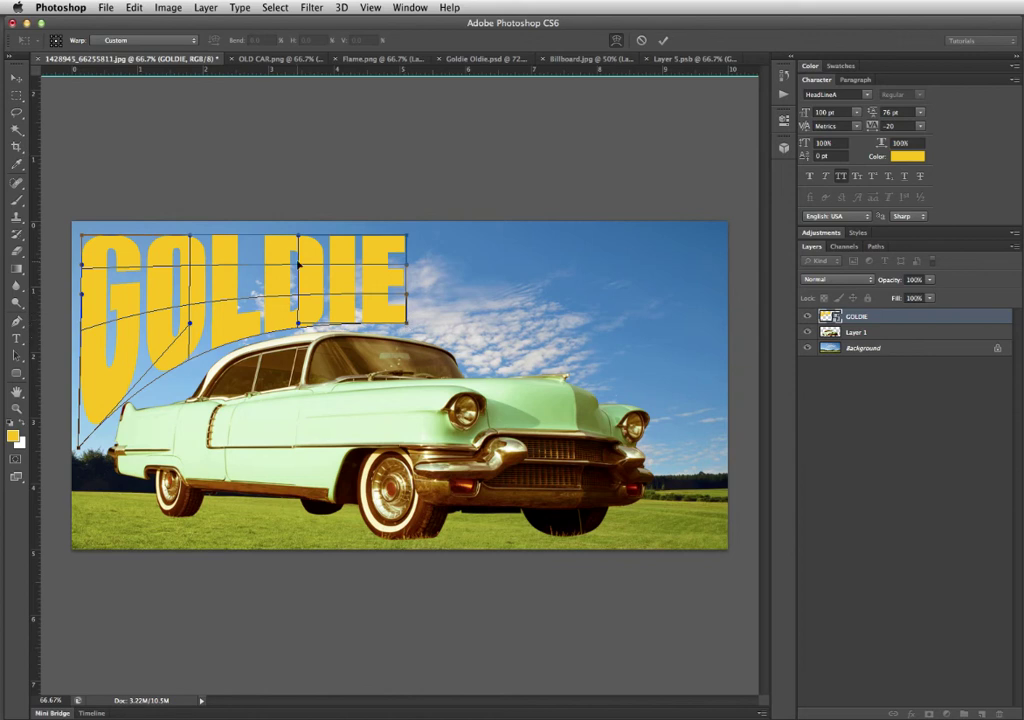
pyautogui.press('Return')
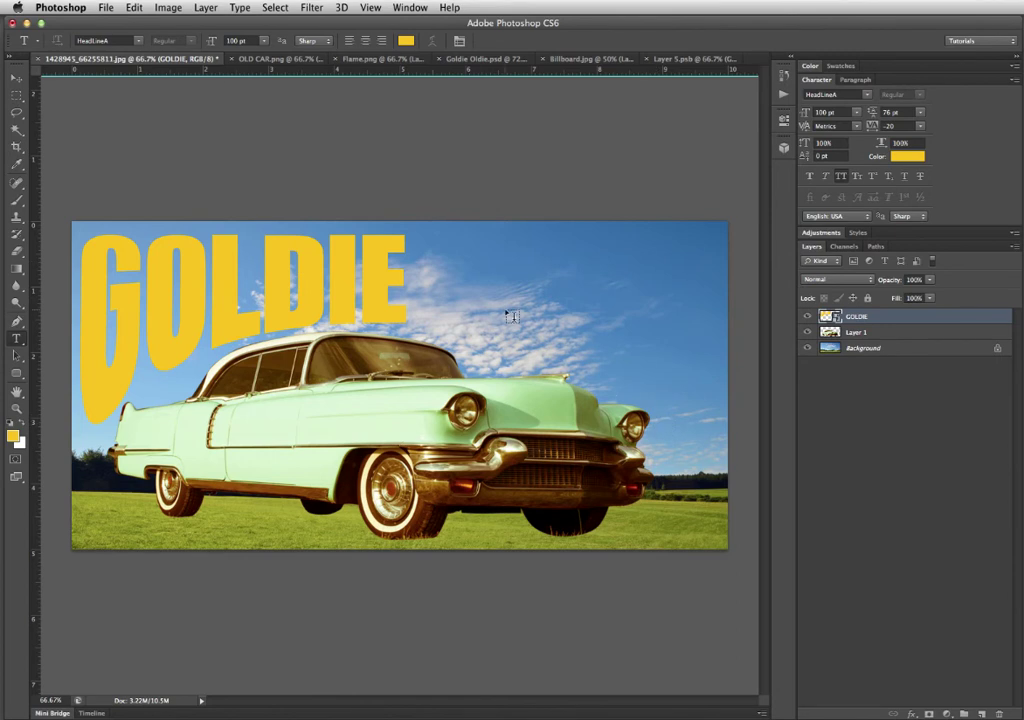
# Add the text OLDIE near the image's upper-right corner and enlarge it to about 300%.
pyautogui.click(484, 332)
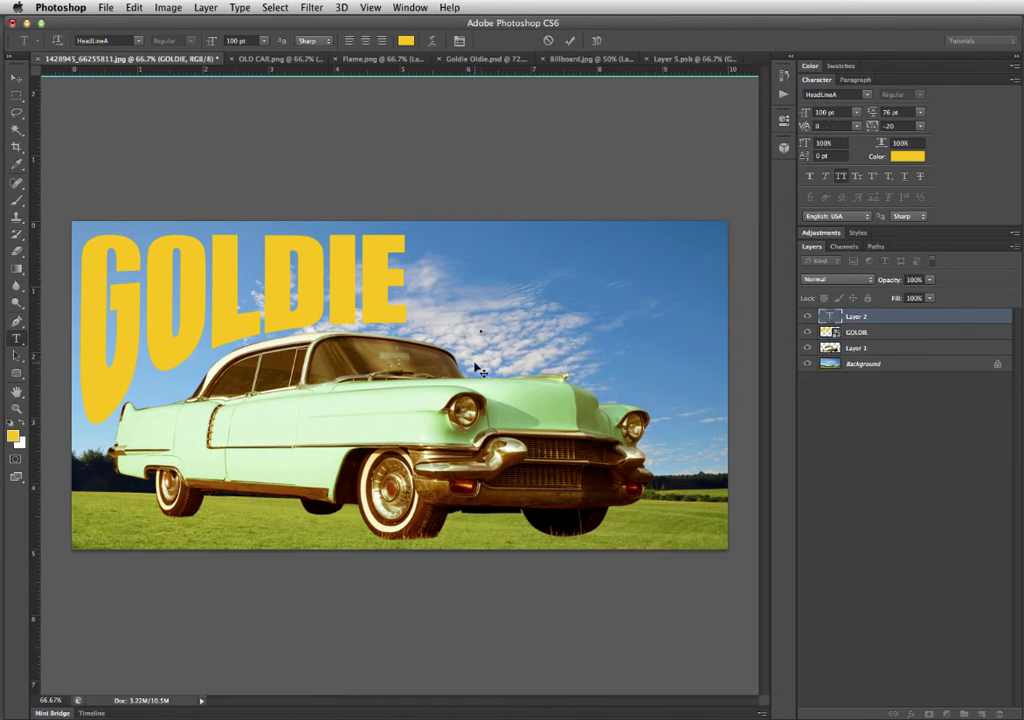
pyautogui.write('OLDIE')
pyautogui.press('super+Return')
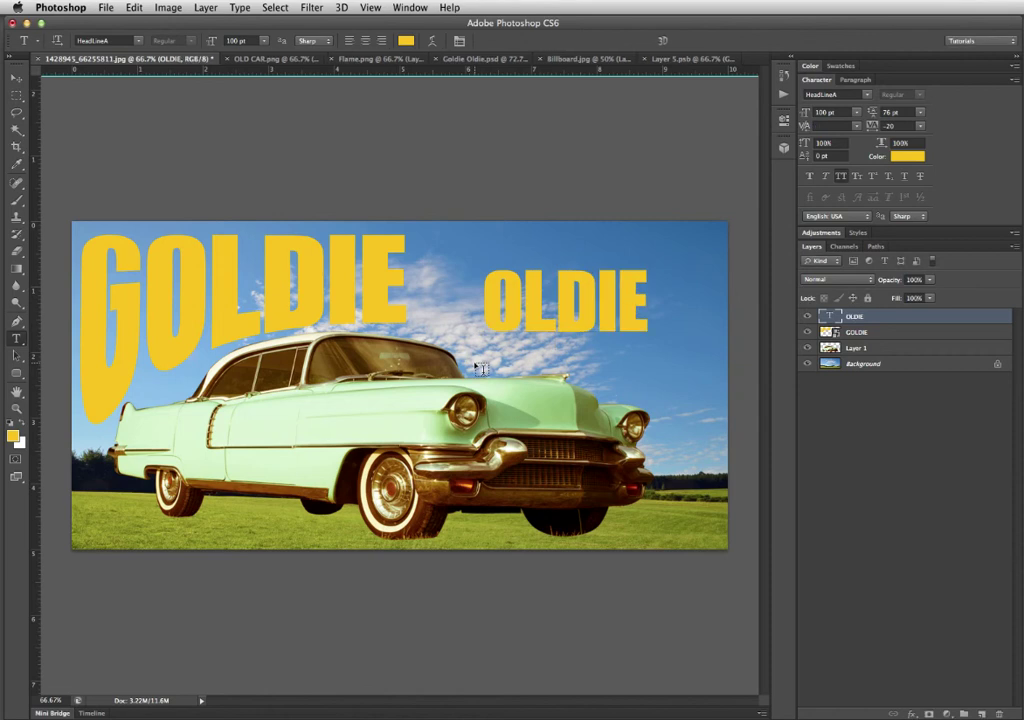
pyautogui.moveTo(557, 330); pyautogui.dragTo(624, 292)
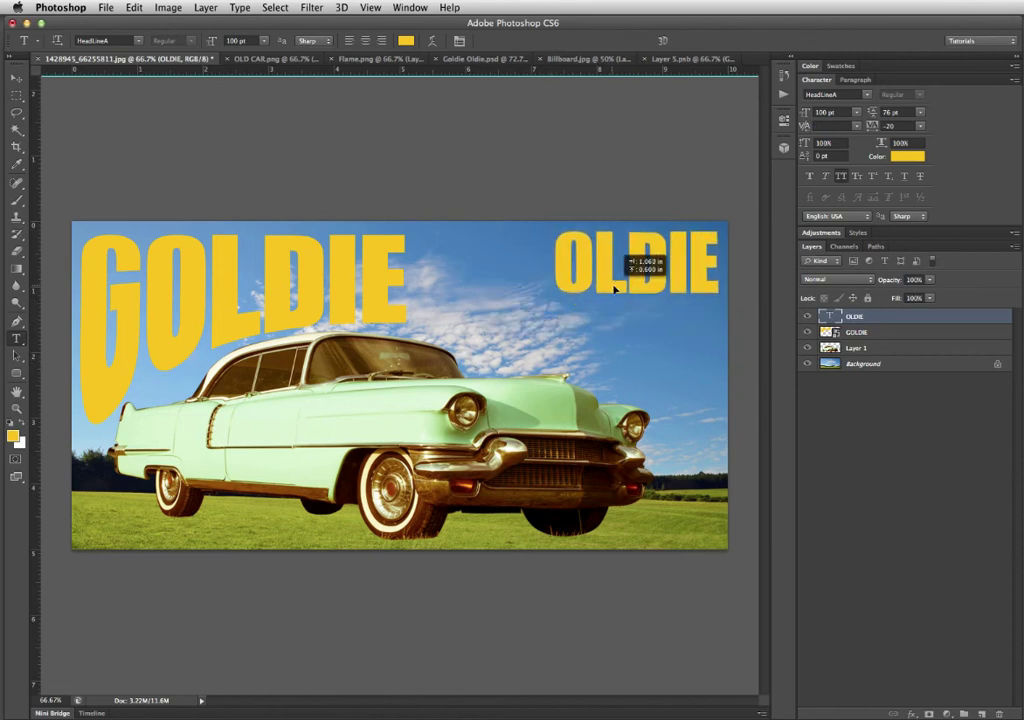
pyautogui.moveTo(551, 311); pyautogui.dragTo(246, 480)
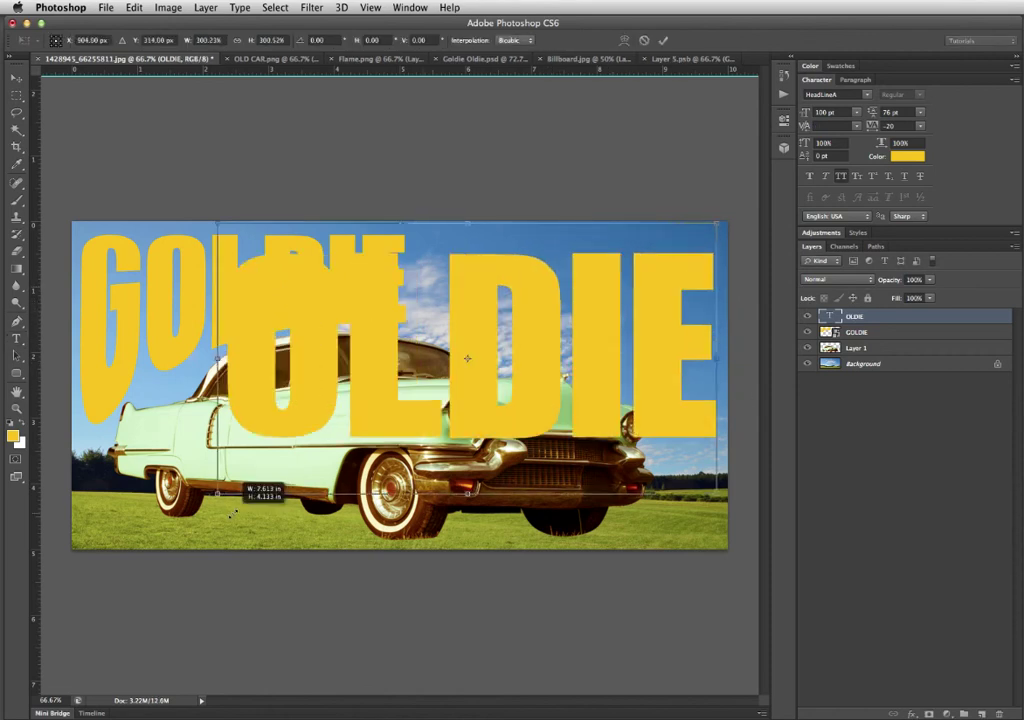
pyautogui.press('Return')
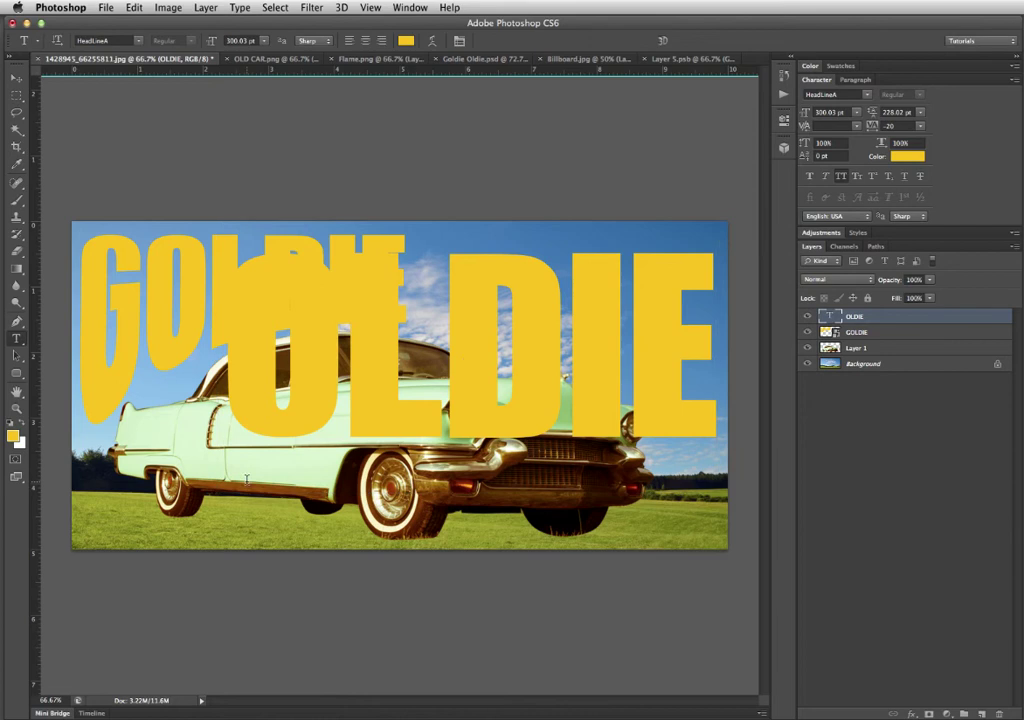
# Convert the OLDIE text layer to a smart object.
pyautogui.rightClick(866, 314)
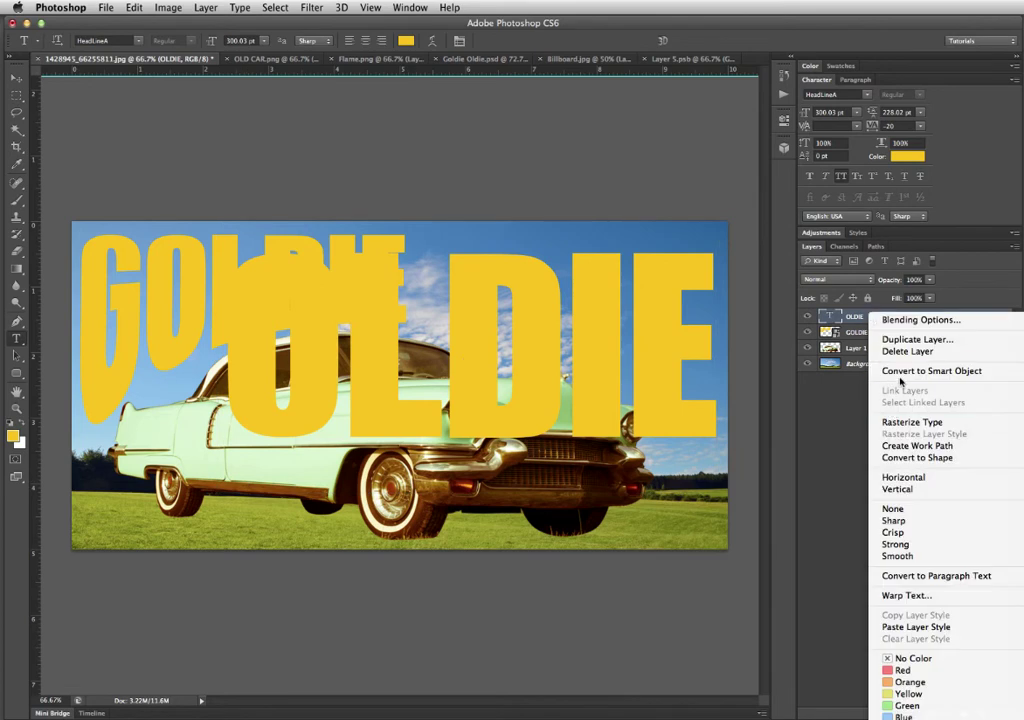
pyautogui.click(920, 371)
pyautogui.press('f')
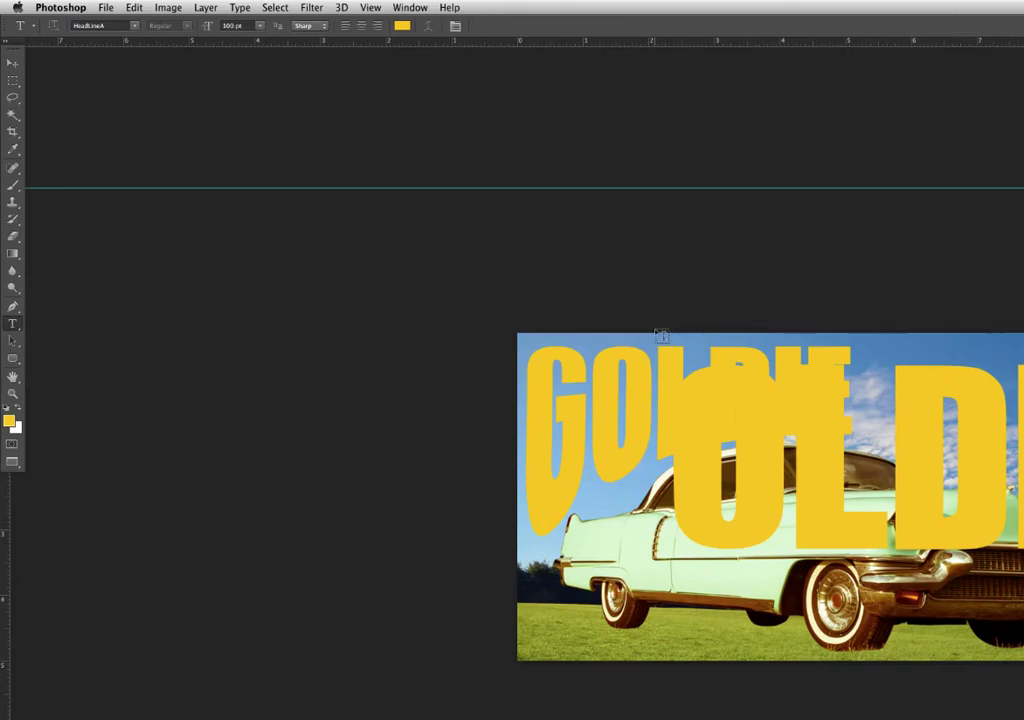
pyautogui.press('f')
pyautogui.press('f')
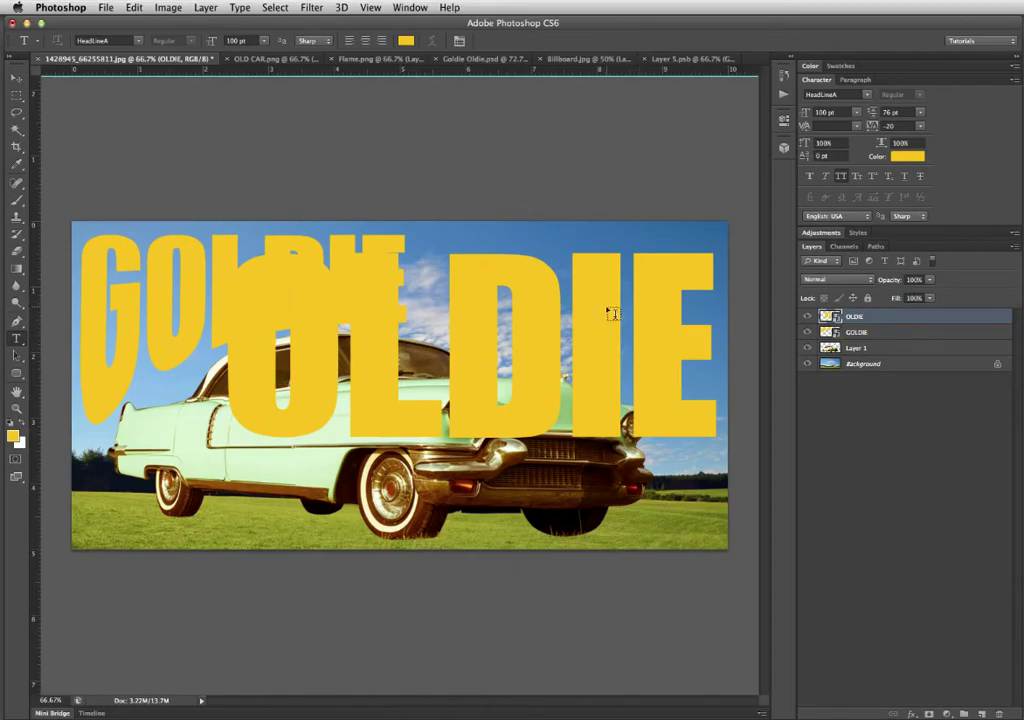
# Scale the OLDIE smart object to about 60% wide and 57% high beside GOLDIE, and align the top edges of both words.
pyautogui.press('v')
pyautogui.moveTo(601, 344); pyautogui.dragTo(594, 326)
pyautogui.hotkey('ctrl', 't')
pyautogui.moveTo(229, 416); pyautogui.dragTo(462, 323)
pyautogui.moveTo(704, 289); pyautogui.dragTo(712, 287)
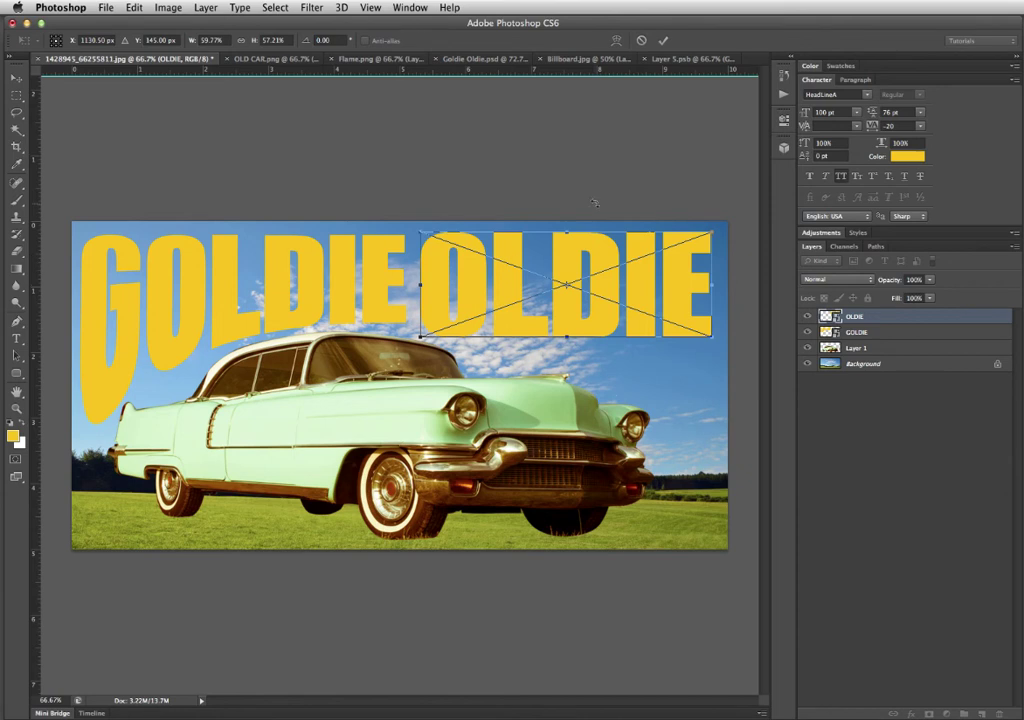
pyautogui.press('Return')
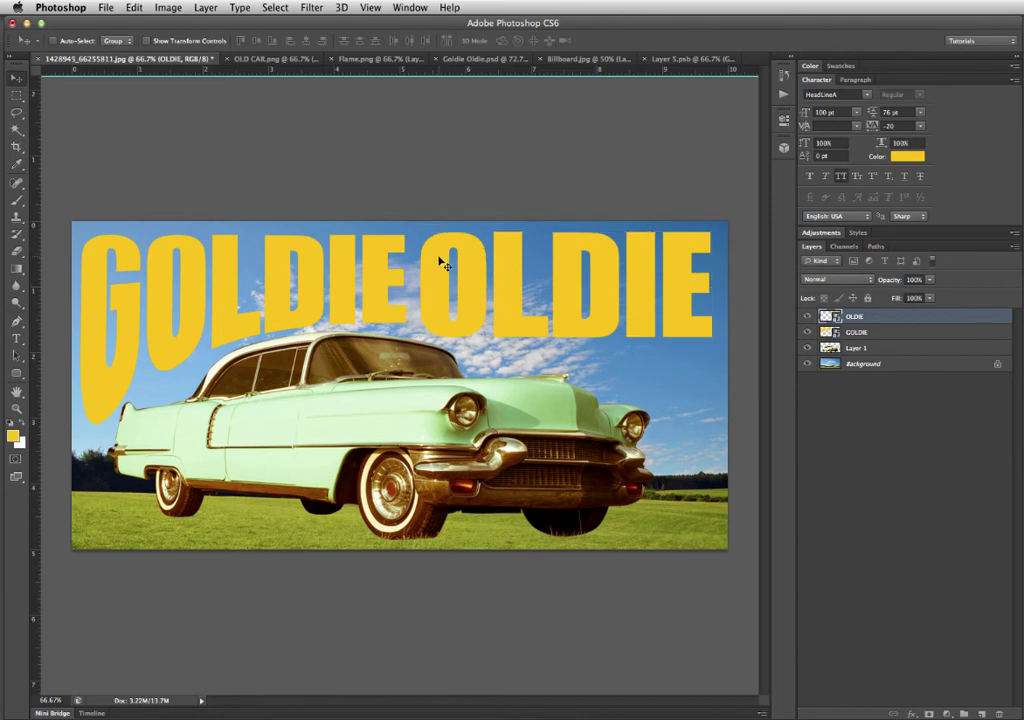
pyautogui.keyDown('shift'); pyautogui.click(908, 336); pyautogui.keyUp('shift')
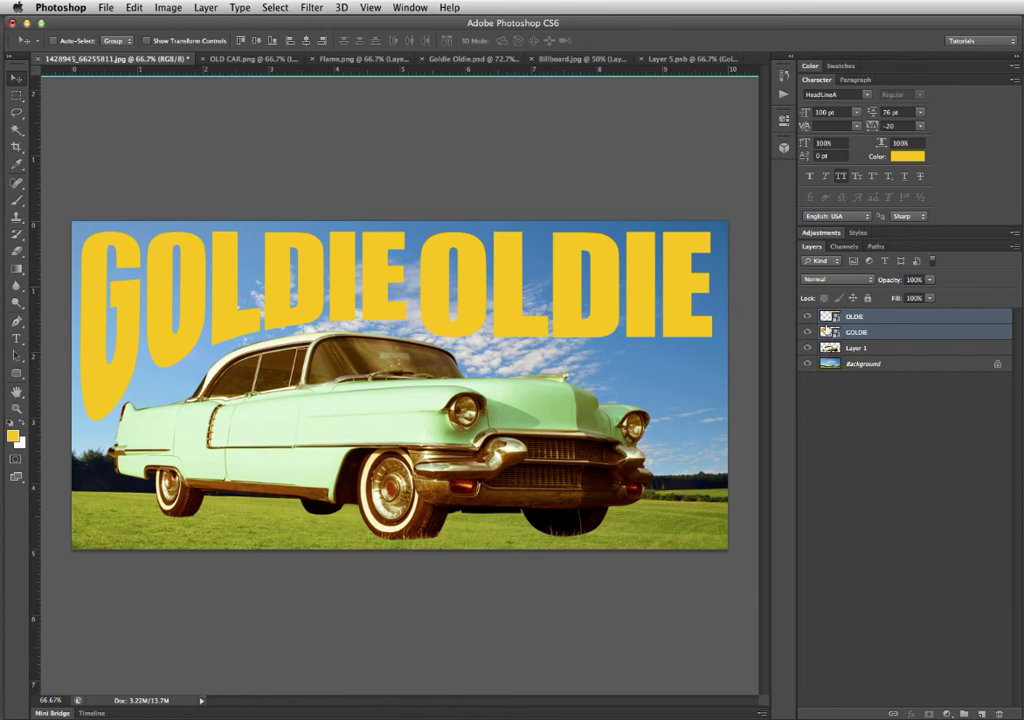
pyautogui.click(922, 336)
# Warp the OLDIE smart object so its lower-right corner reaches down past the car's front and its lower edge slopes along the hood.
pyautogui.click(856, 318)
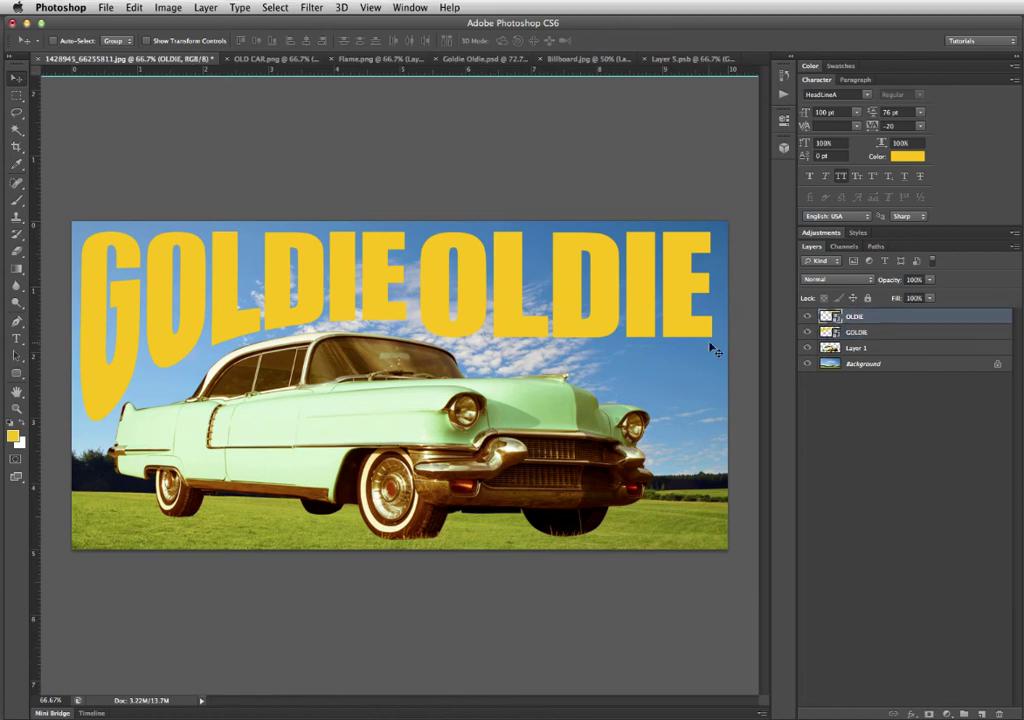
pyautogui.press('super+t')
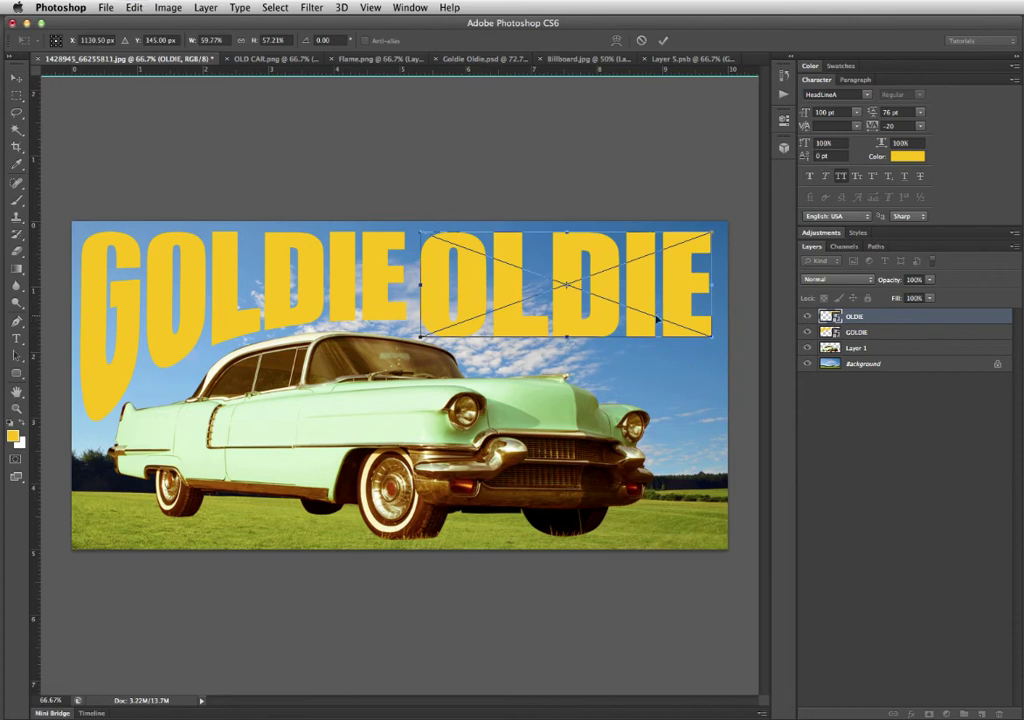
pyautogui.rightClick(659, 322)
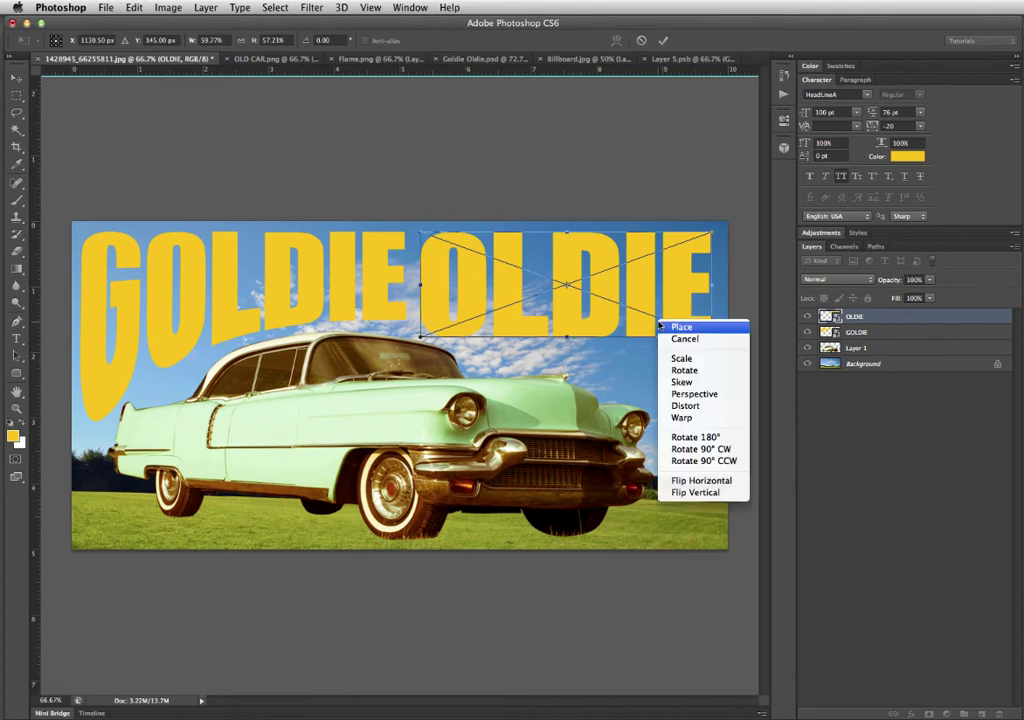
pyautogui.click(680, 419)
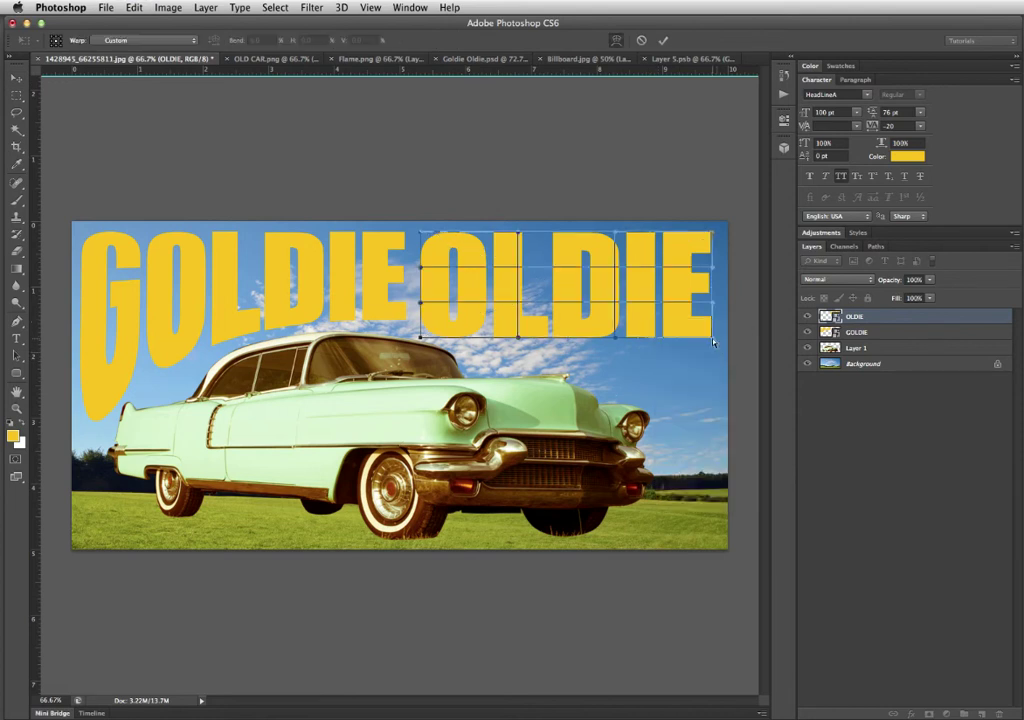
pyautogui.moveTo(713, 342); pyautogui.dragTo(710, 470)
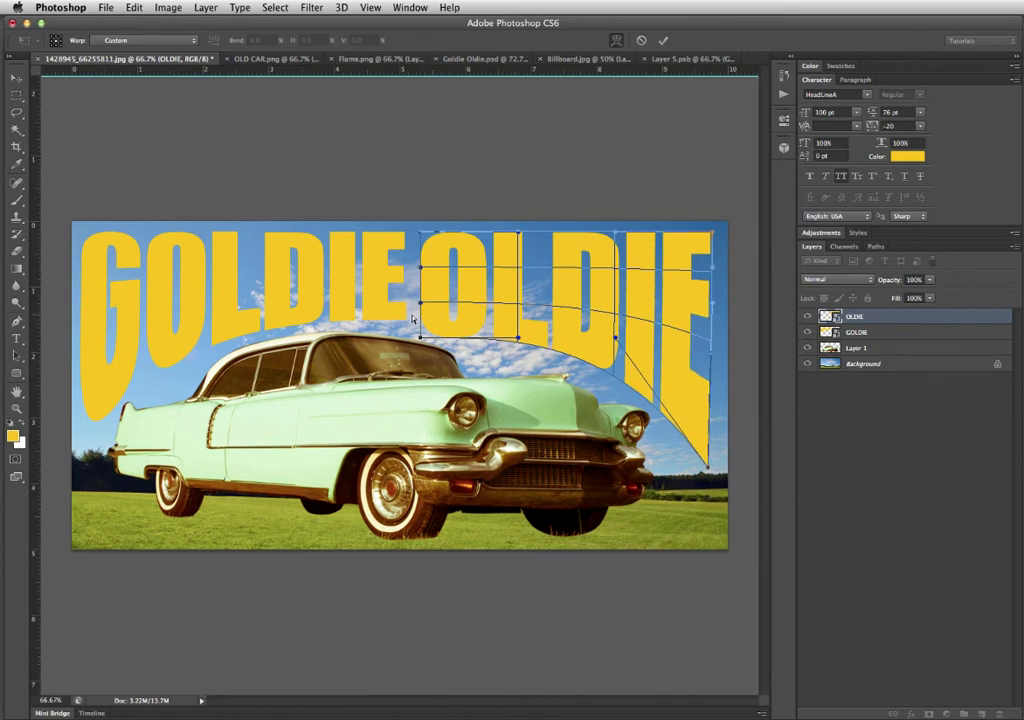
pyautogui.moveTo(419, 339); pyautogui.dragTo(421, 327)
pyautogui.moveTo(515, 342); pyautogui.dragTo(621, 390)
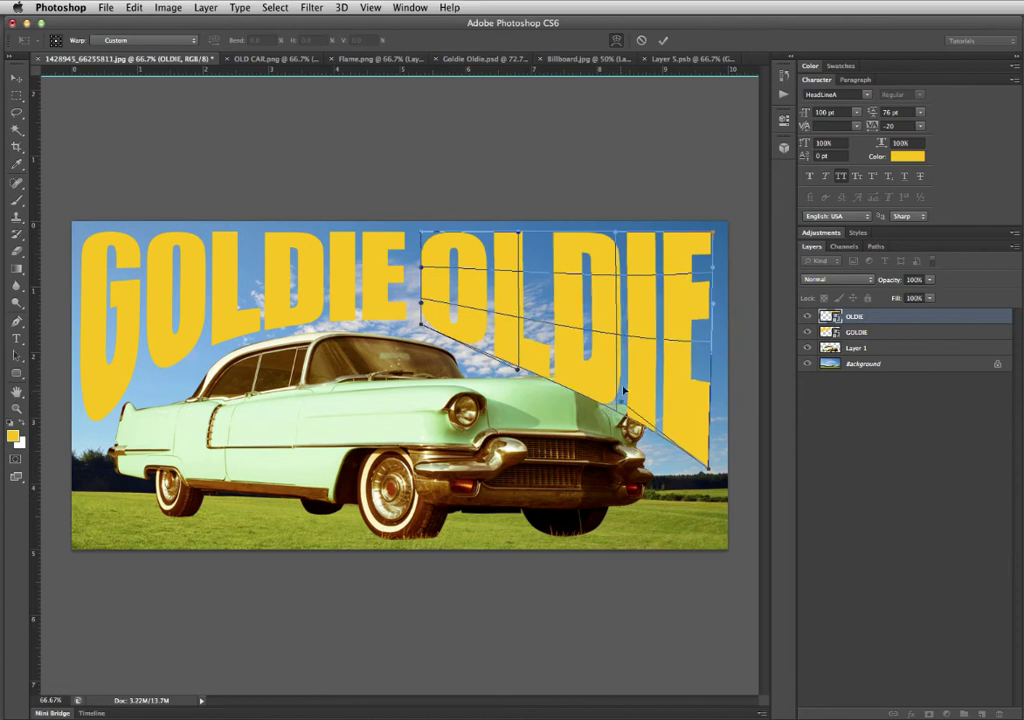
pyautogui.moveTo(709, 470); pyautogui.dragTo(716, 496)
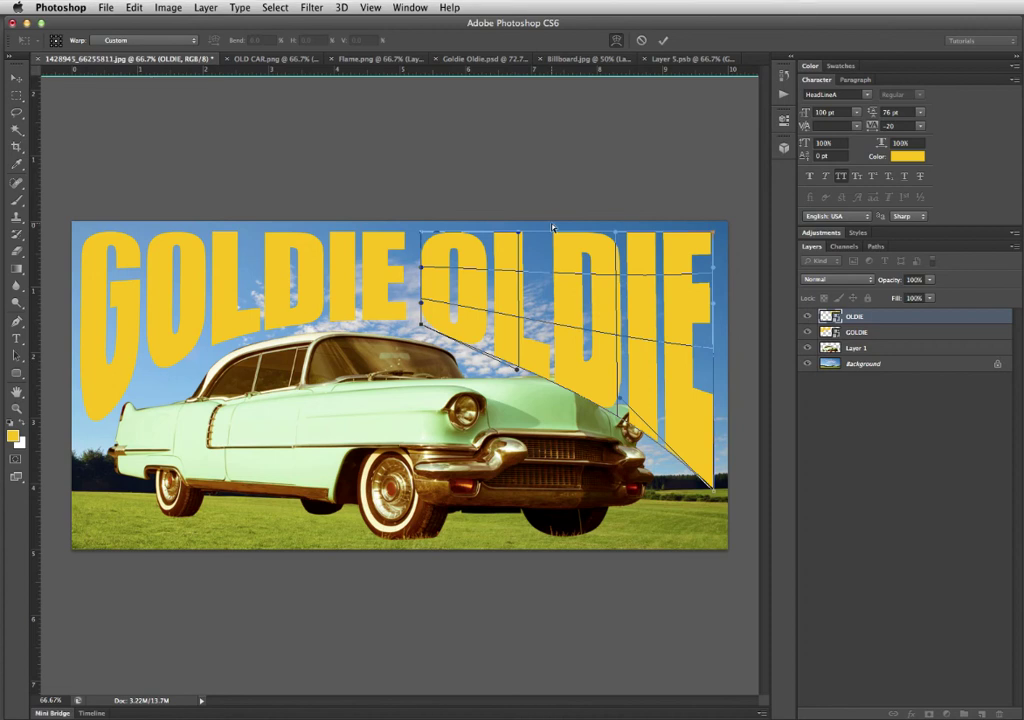
pyautogui.press('Return')
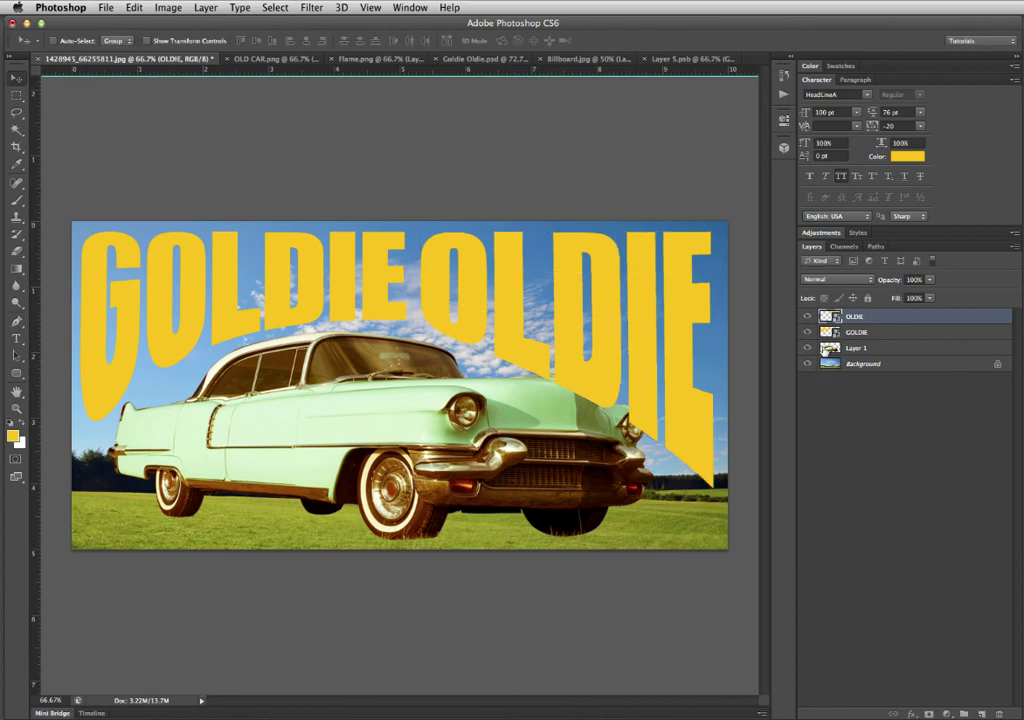
# Move the car layer above both lettering layers and rename it CAR.
pyautogui.click(858, 349)
pyautogui.moveTo(900, 350); pyautogui.dragTo(903, 318)
pyautogui.doubleClick(857, 317)
pyautogui.write('CAR')
pyautogui.press('Return')
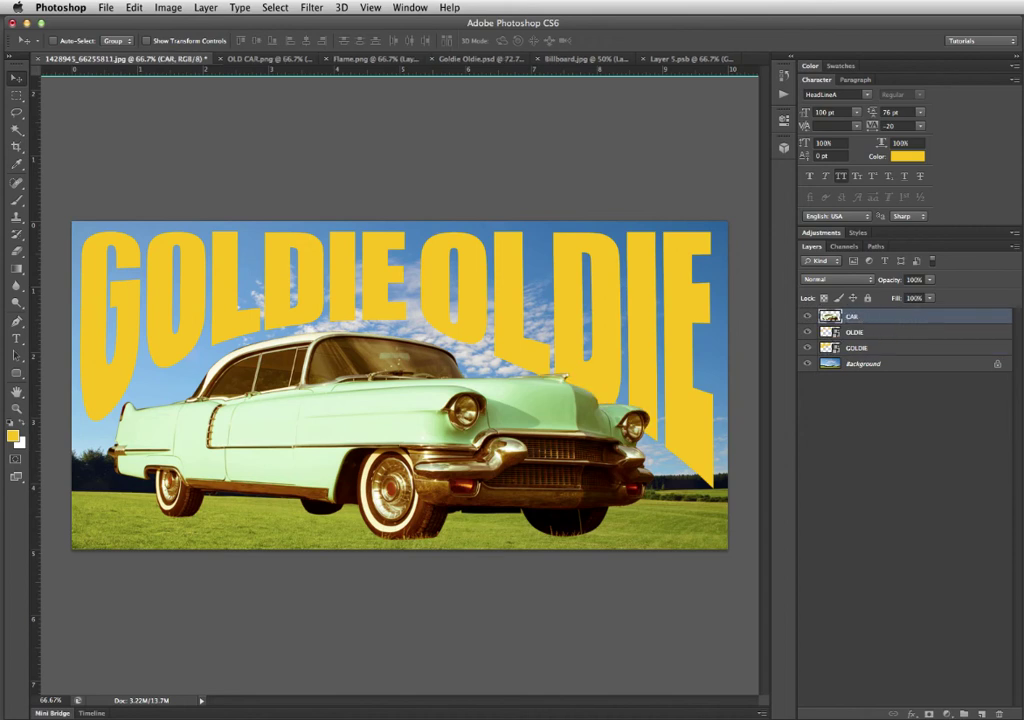
# Nudge the OLDIE lettering slightly upward behind the car.
pyautogui.moveTo(603, 370); pyautogui.dragTo(600, 370)
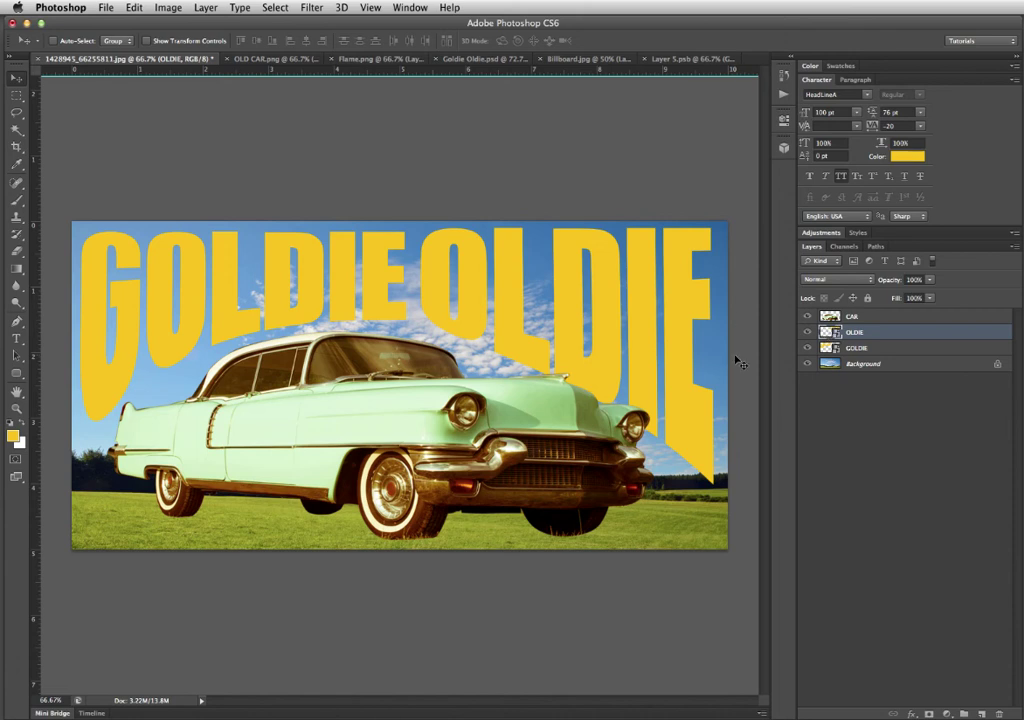
# Open the OLDIE smart object's contents and bring up the layer style settings of its text layer.
pyautogui.doubleClick(829, 332)
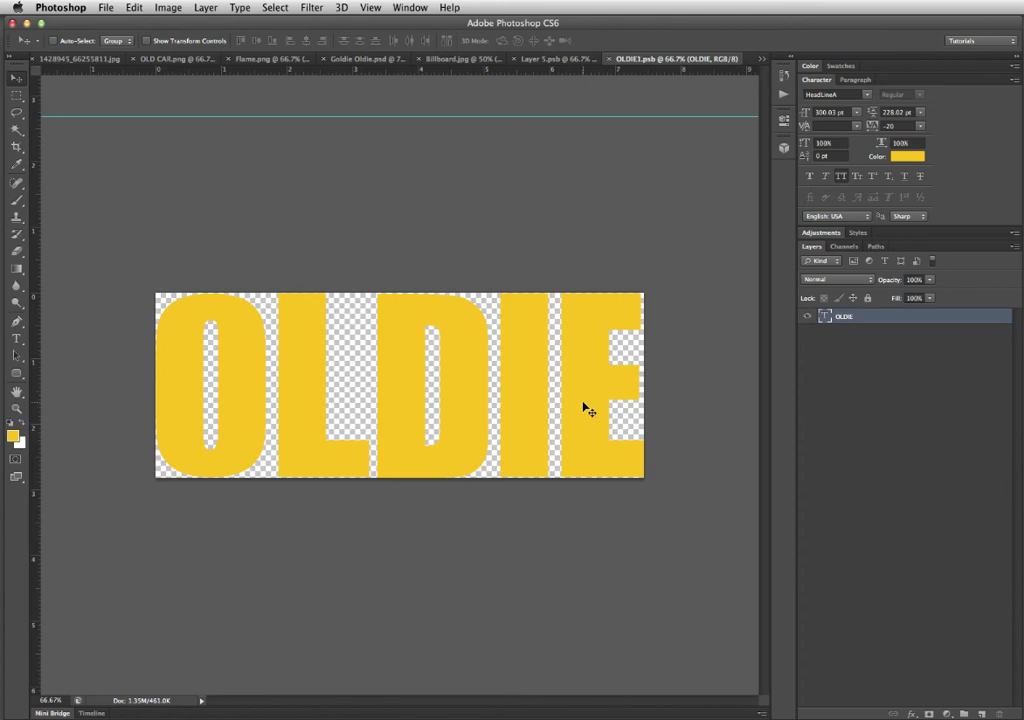
pyautogui.click(24, 427)
pyautogui.doubleClick(919, 316)
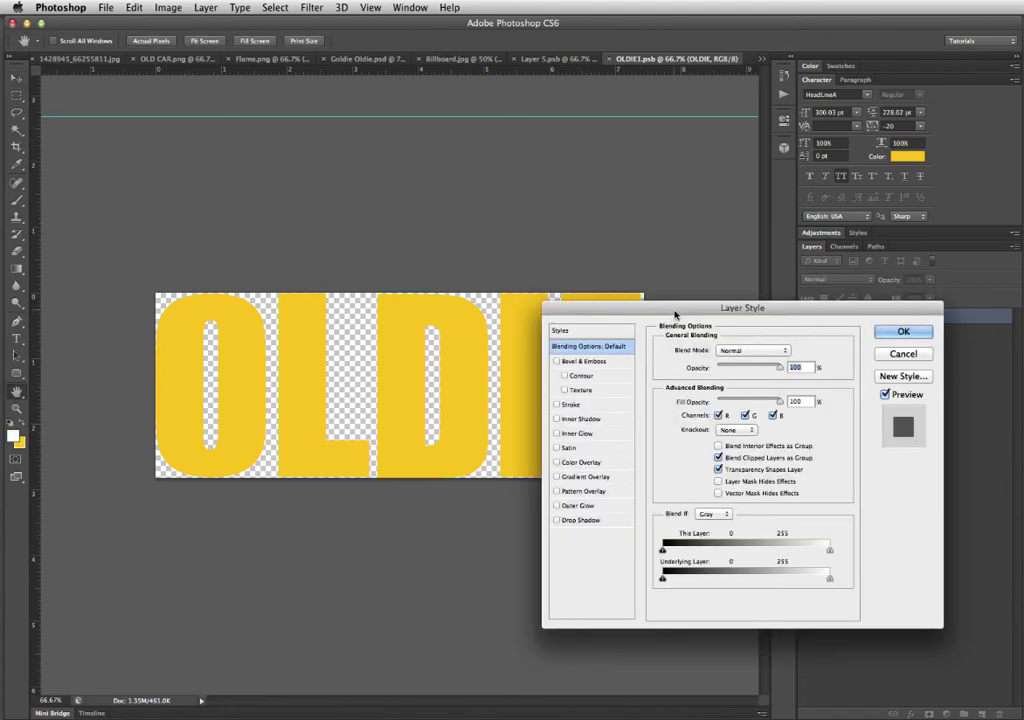
pyautogui.moveTo(560, 238); pyautogui.dragTo(649, 210)
pyautogui.moveTo(739, 212); pyautogui.dragTo(713, 211)
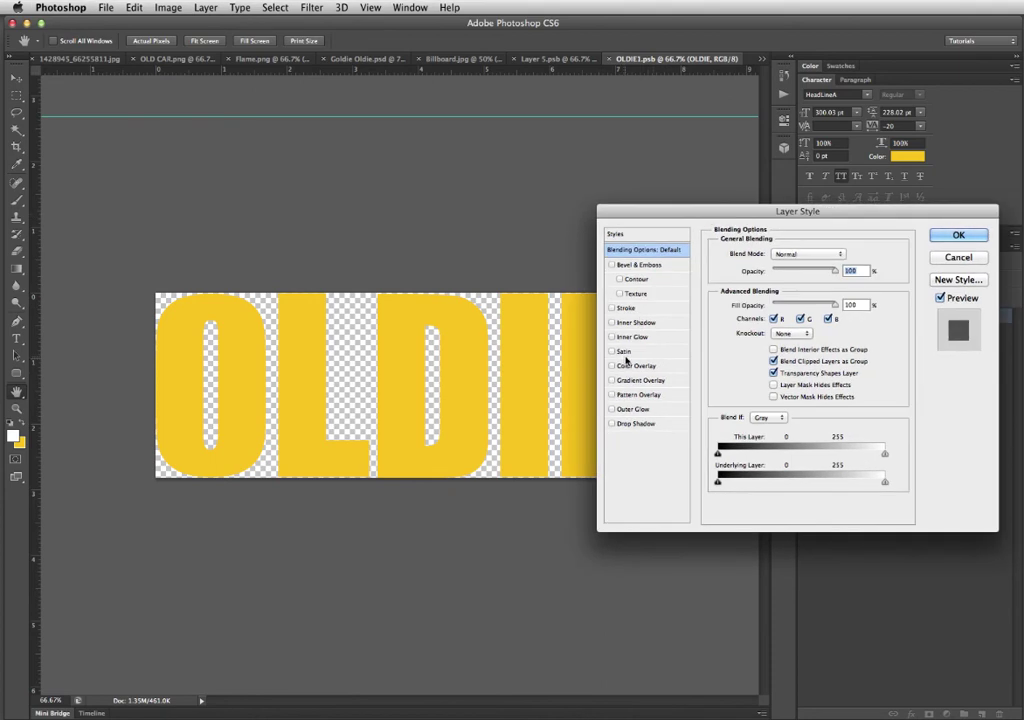
# Add a 6 px white stroke positioned inside the OLDIE letters, and save and close the smart object.
pyautogui.click(625, 309)
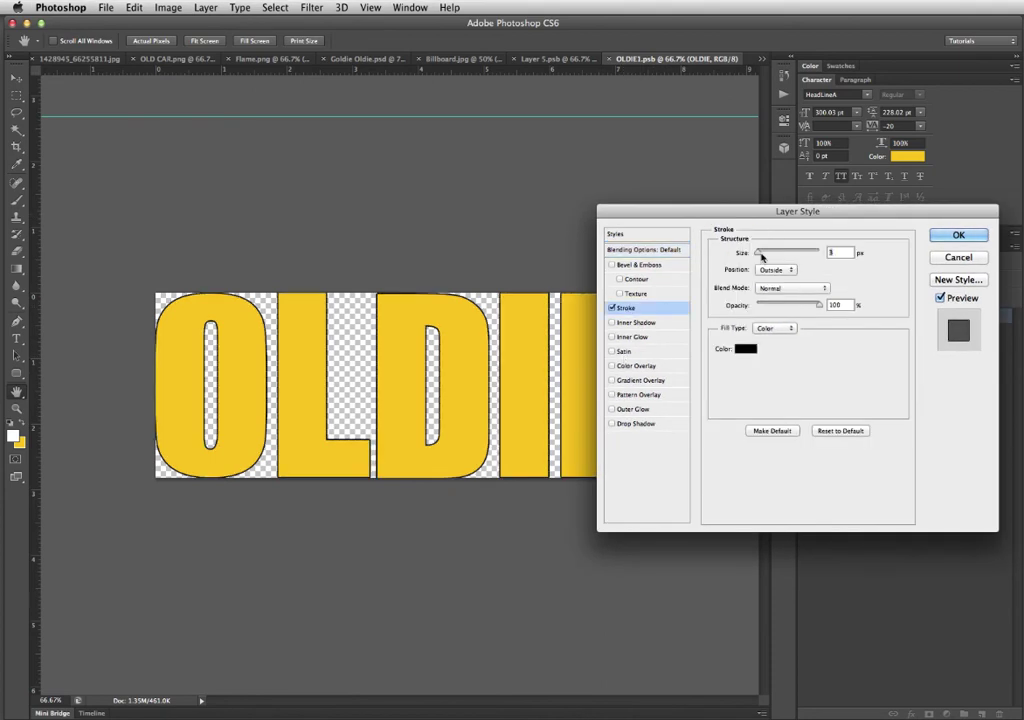
pyautogui.click(770, 270)
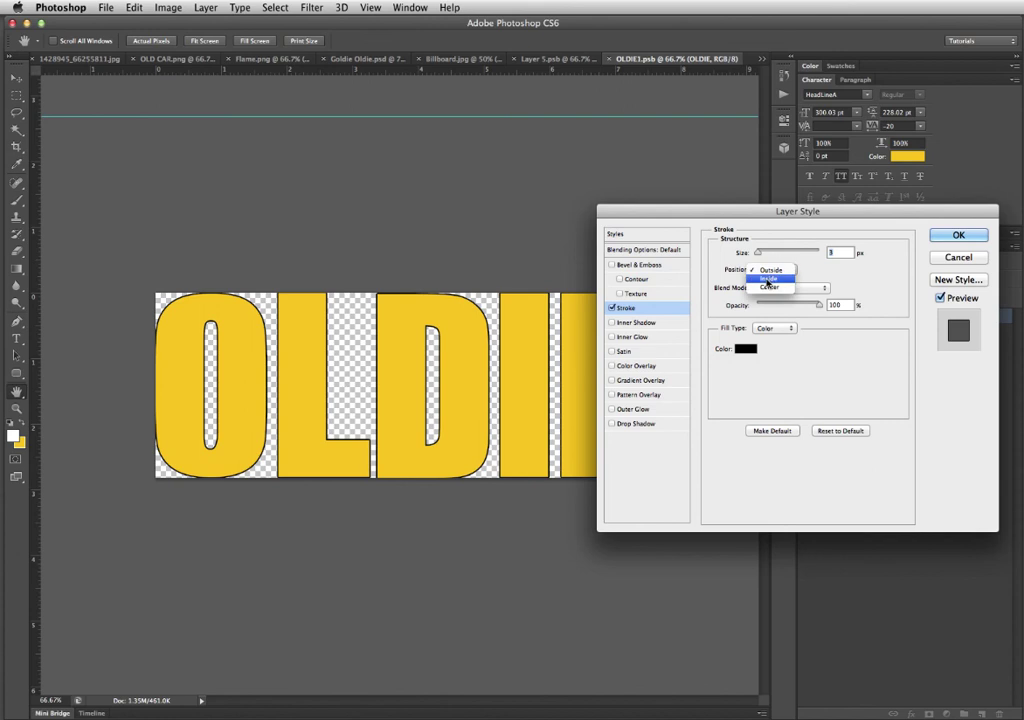
pyautogui.click(770, 281)
pyautogui.click(745, 349)
pyautogui.moveTo(668, 372); pyautogui.dragTo(668, 427)
pyautogui.click(985, 350)
pyautogui.moveTo(757, 253); pyautogui.dragTo(763, 258)
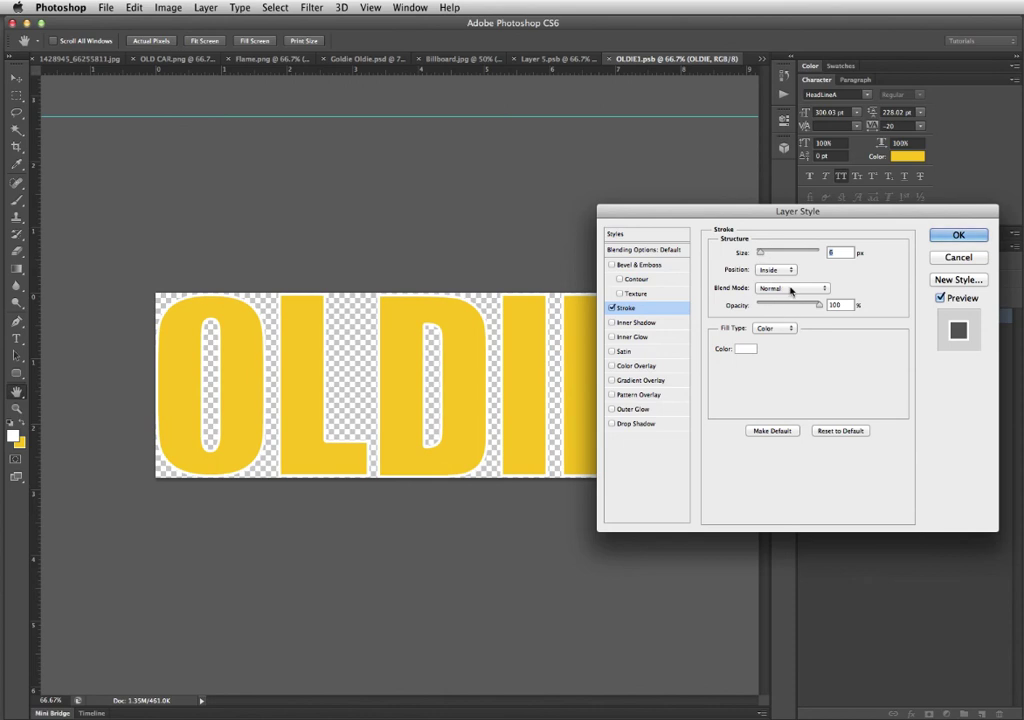
pyautogui.click(956, 237)
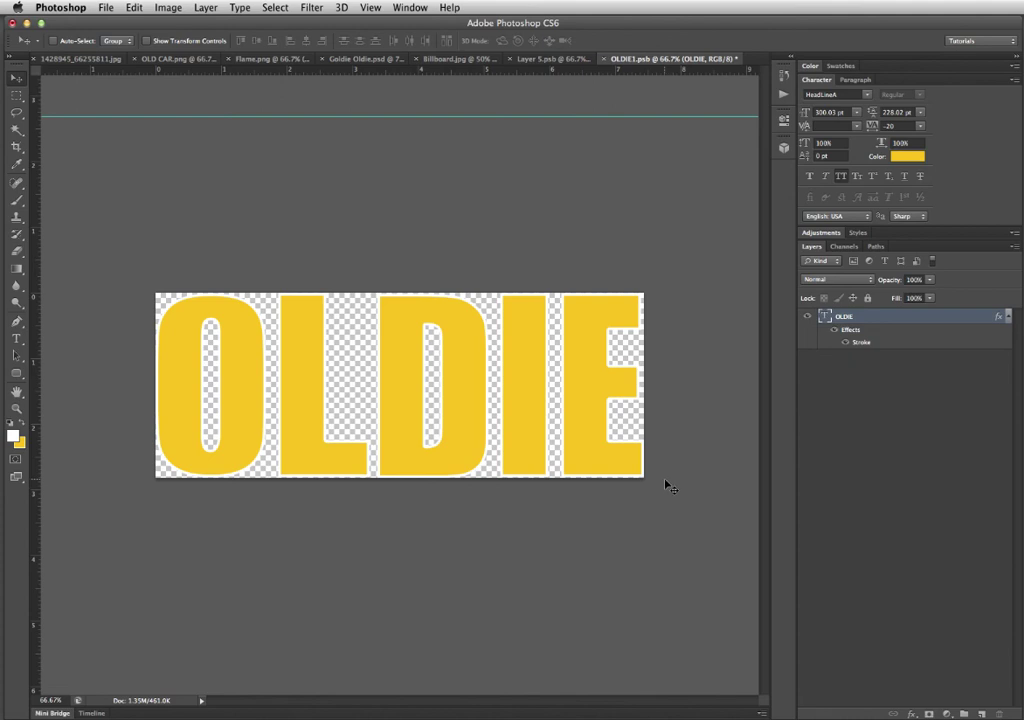
pyautogui.press('super+s')
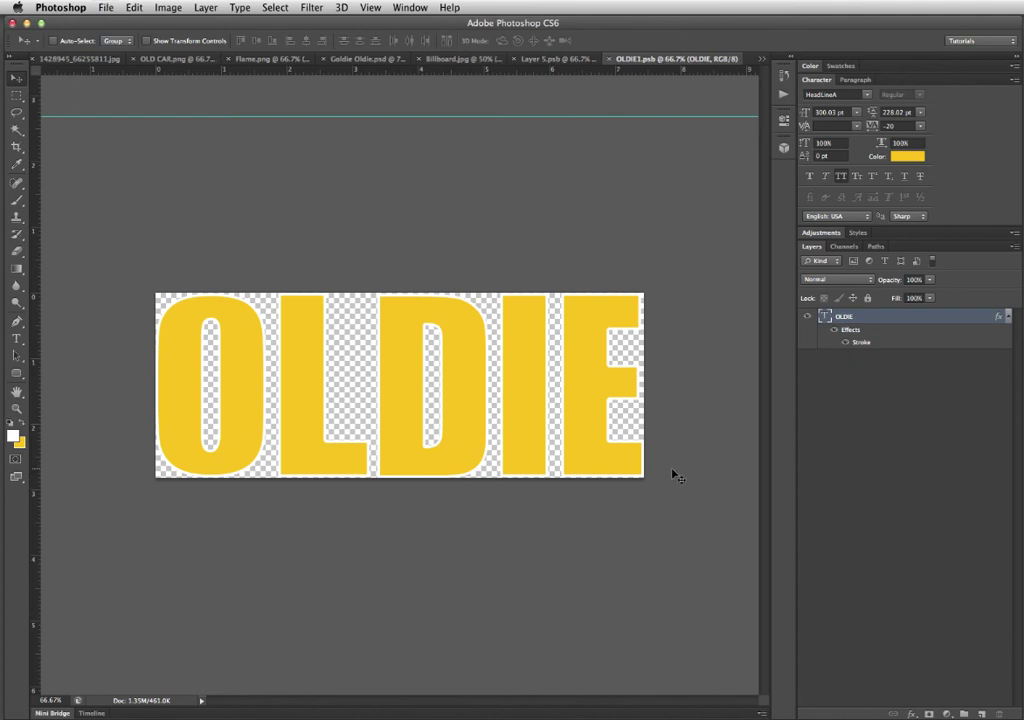
pyautogui.press('super+w')
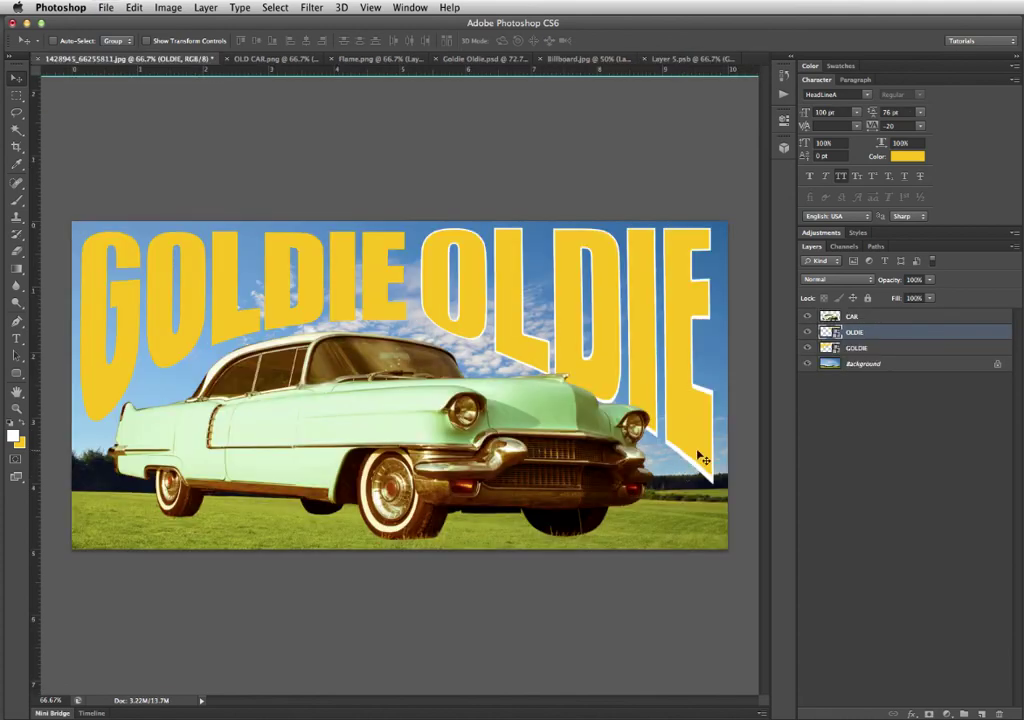
# Compare the artwork with and without the OLDIE lettering.
pyautogui.click(808, 332)
pyautogui.click(808, 332)
# Open the GOLDIE smart object's contents and add a white stroke to its text.
pyautogui.hotkey('alt', '[')
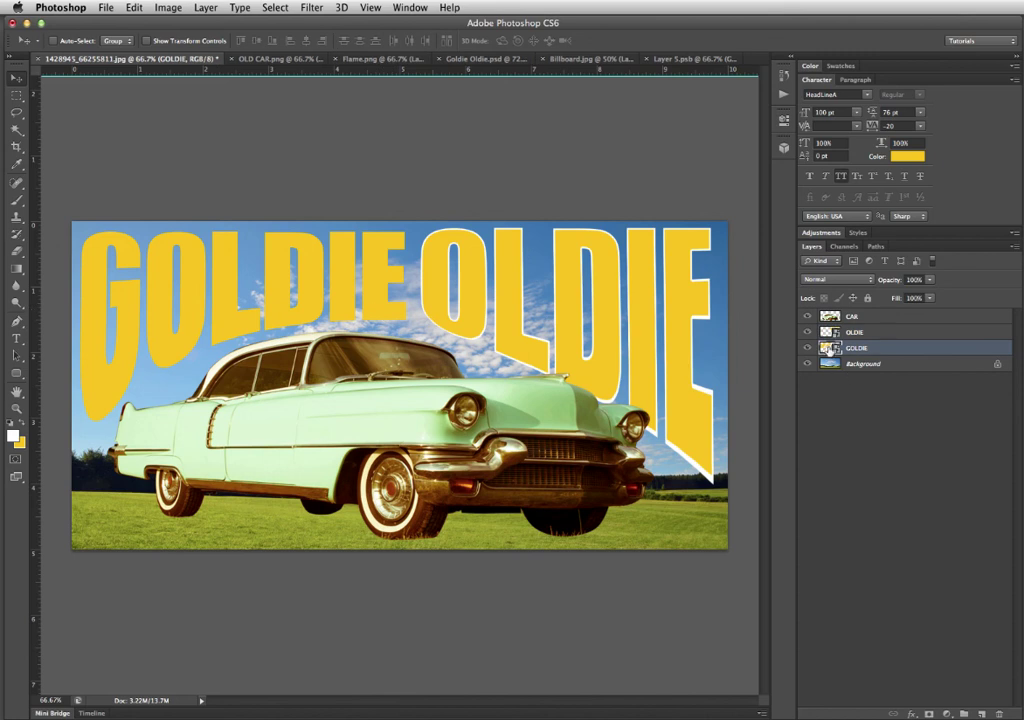
pyautogui.doubleClick(829, 348)
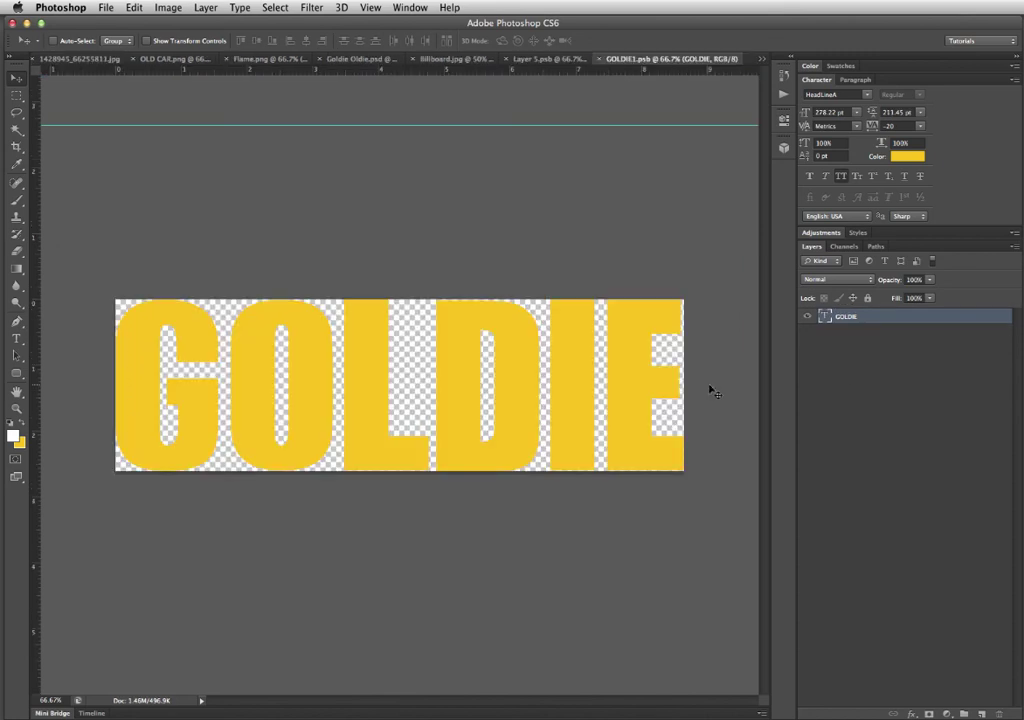
pyautogui.doubleClick(919, 317)
pyautogui.click(624, 308)
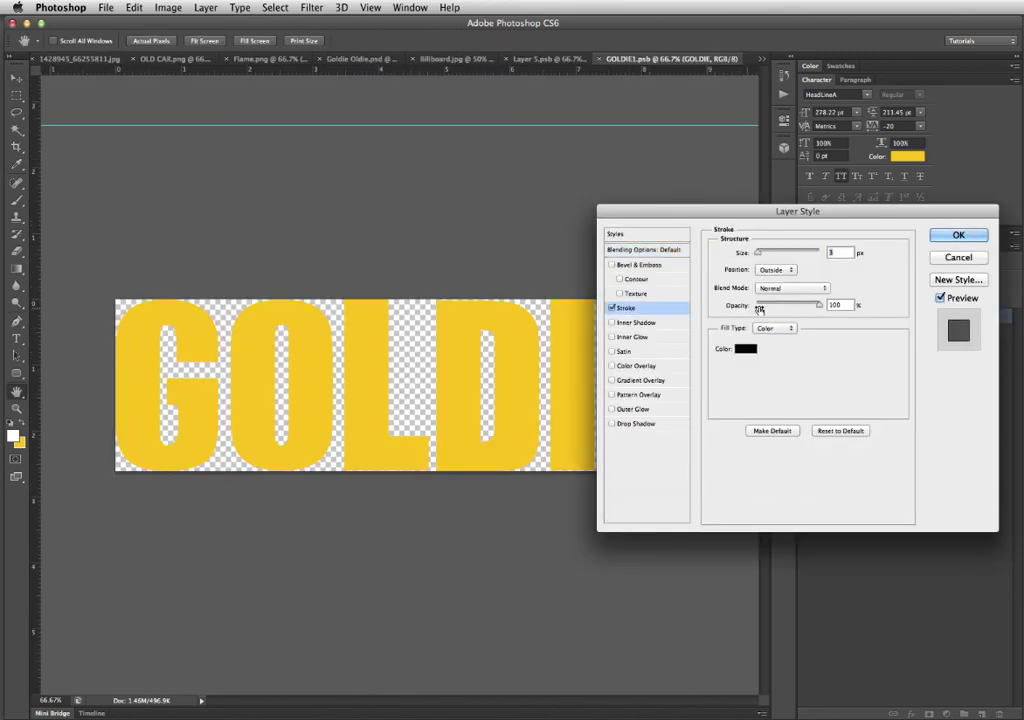
pyautogui.click(742, 347)
pyautogui.click(685, 380)
pyautogui.click(667, 359)
pyautogui.click(971, 351)
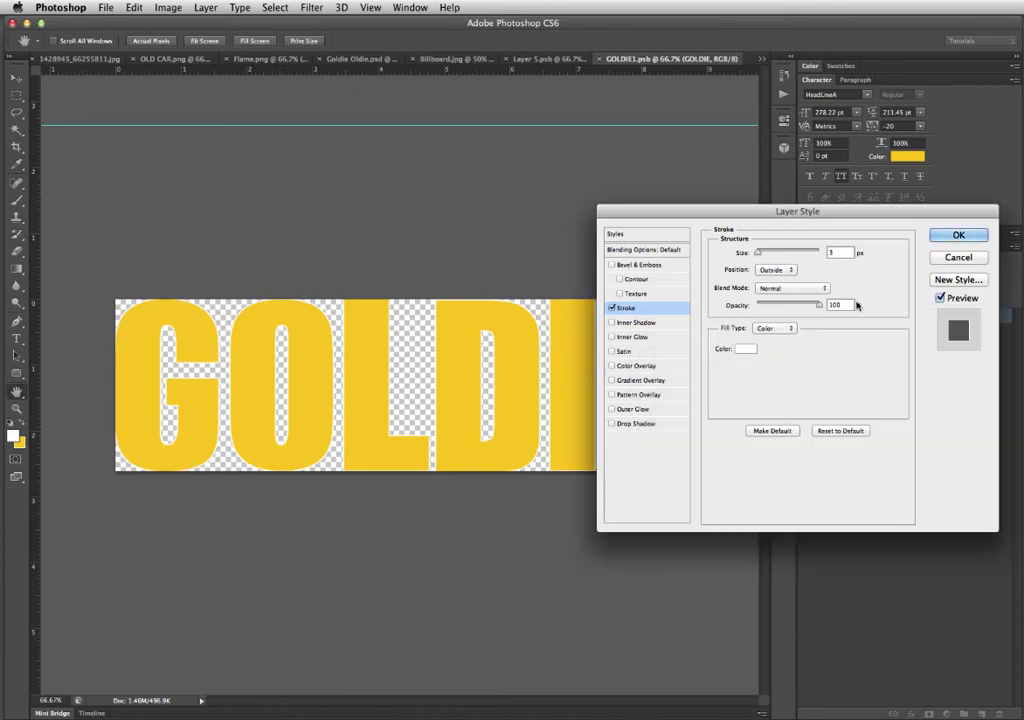
# Set the GOLDIE stroke to the Inside position with a size of 6 px, and save and close the smart object.
pyautogui.click(776, 270)
pyautogui.click(770, 283)
pyautogui.doubleClick(840, 252)
pyautogui.write('8')
pyautogui.press('BackSpace')
pyautogui.write('6')
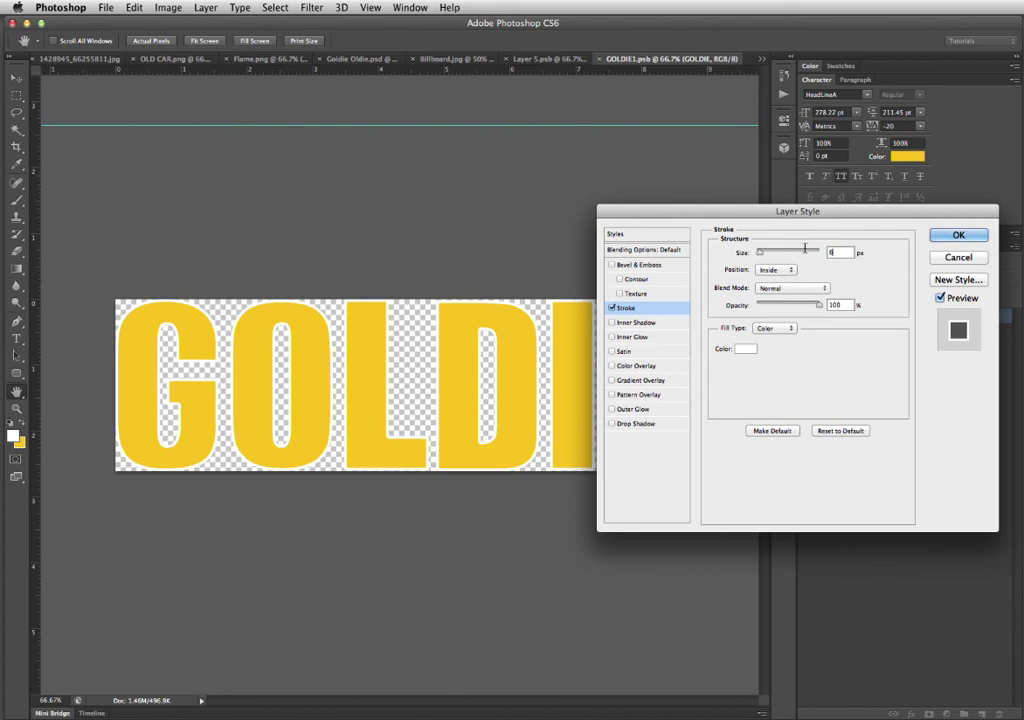
pyautogui.click(934, 237)
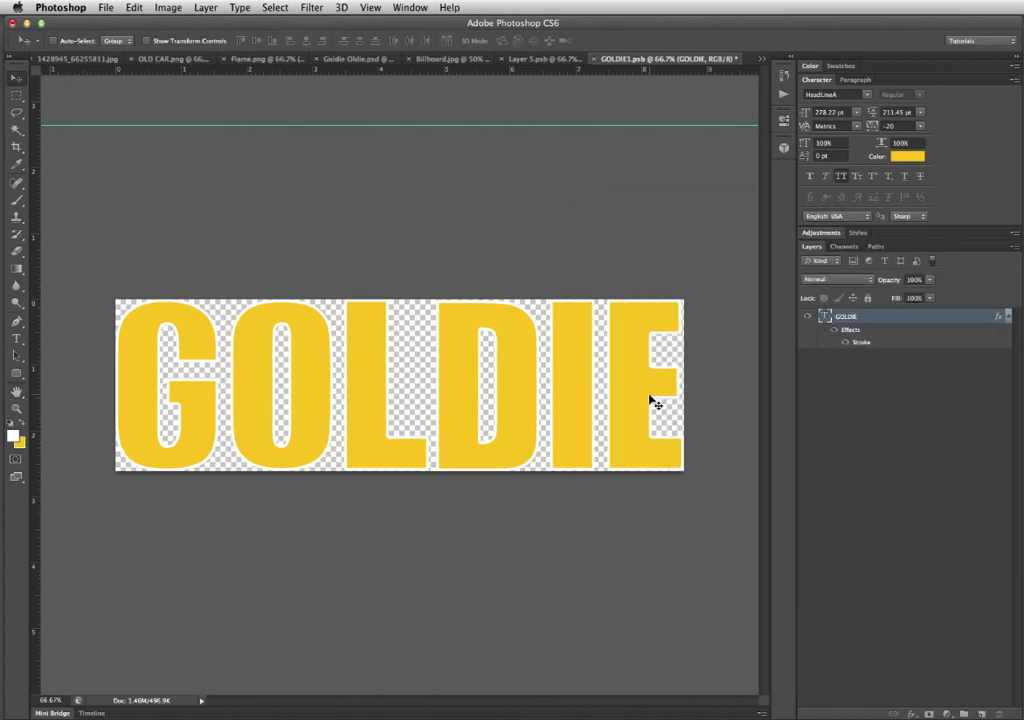
pyautogui.press('super+s')
pyautogui.press('super+w')
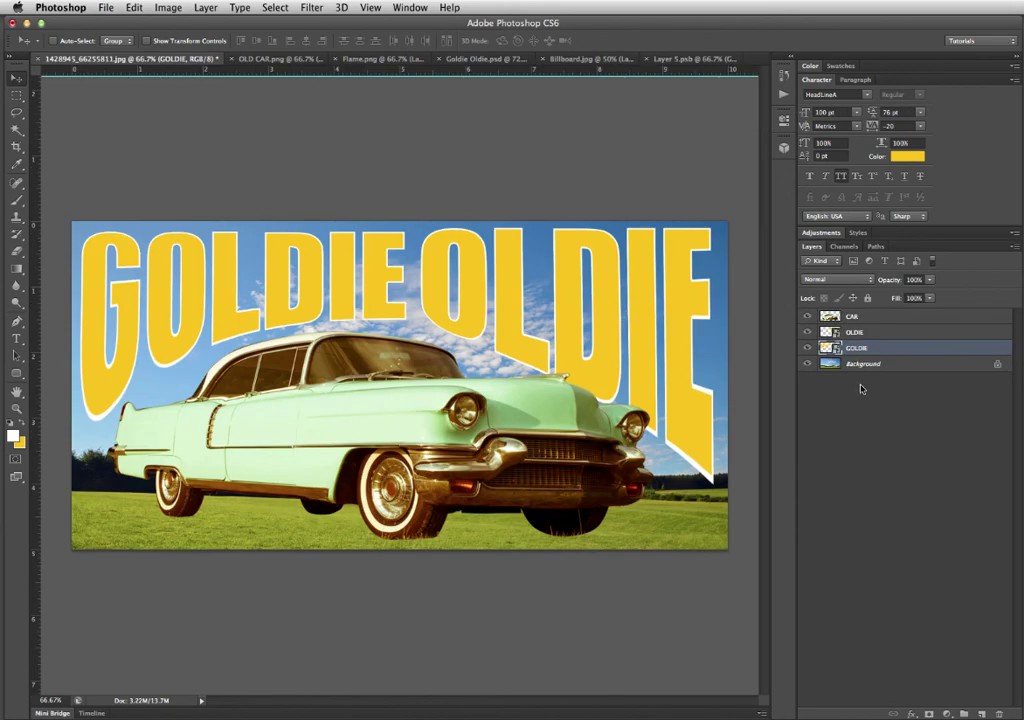
# Add a Multiply drop shadow to the OLDIE layer with 75% opacity, 120° angle, 5 px distance and 5 px size.
pyautogui.click(922, 334)
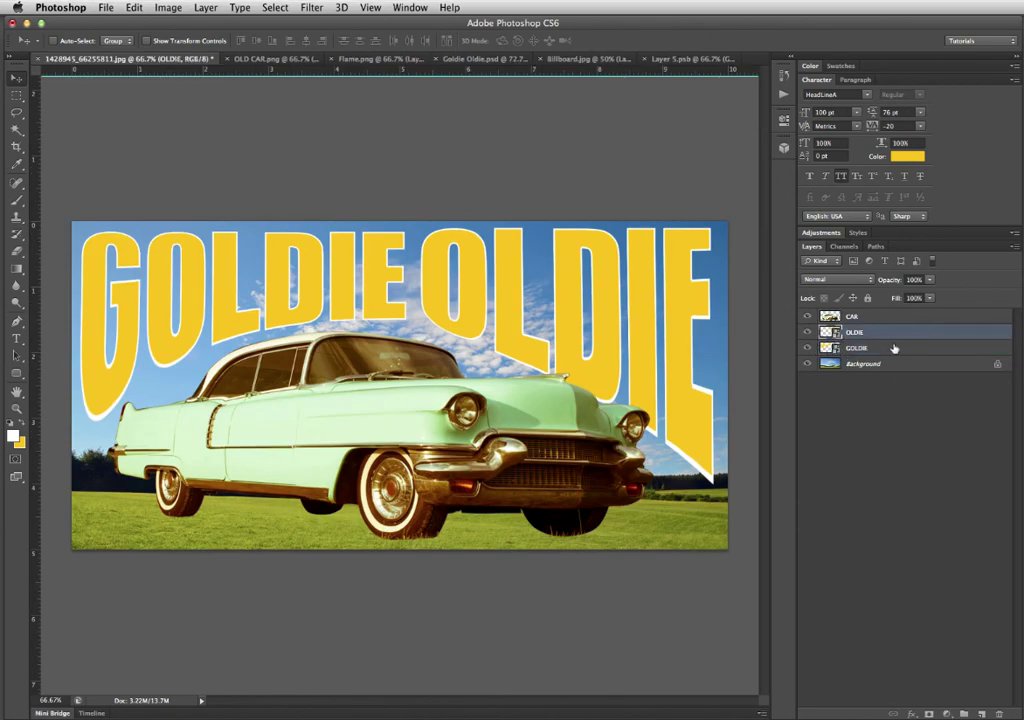
pyautogui.doubleClick(931, 334)
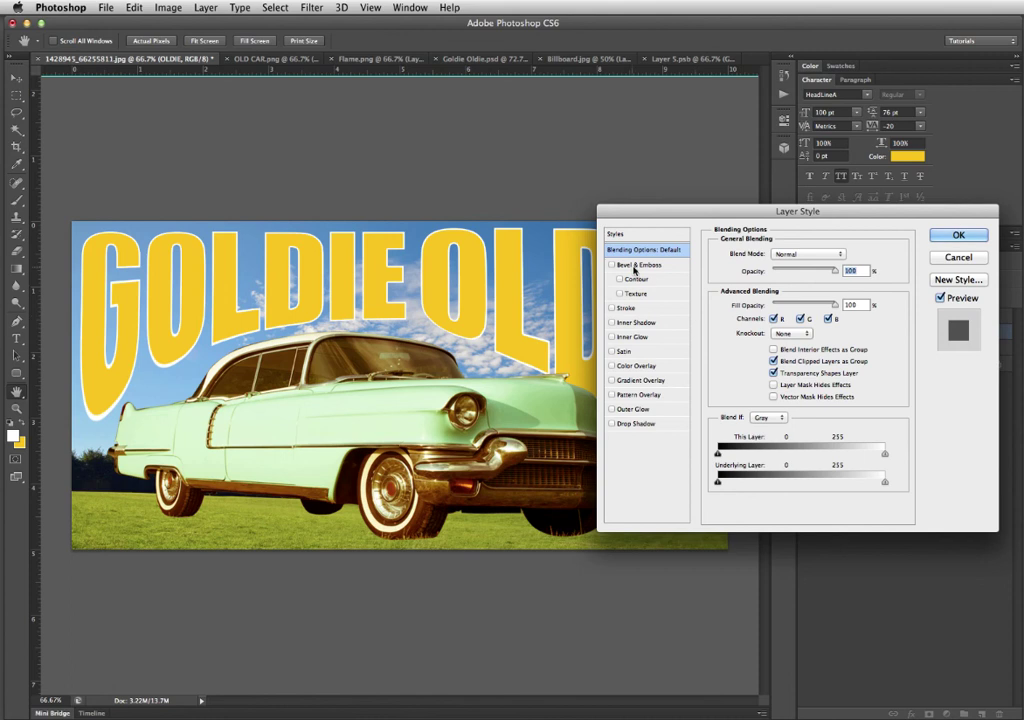
pyautogui.click(632, 424)
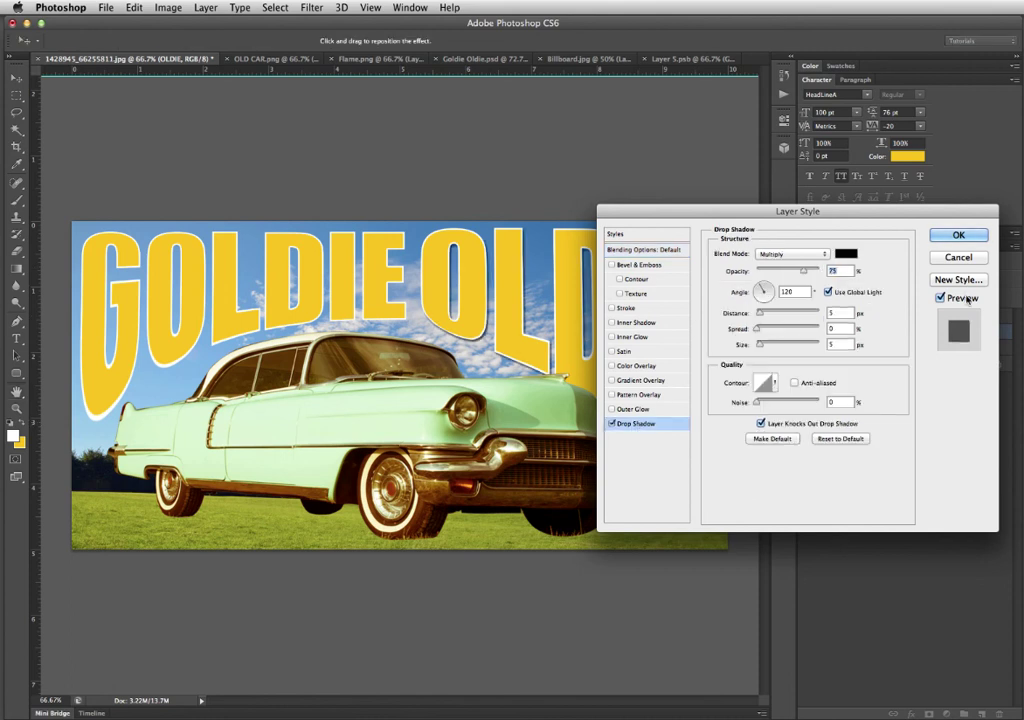
pyautogui.press('Return')
# Add a drop shadow with the same 75% opacity, 5 px distance and 5 px size to the GOLDIE layer.
pyautogui.doubleClick(943, 378)
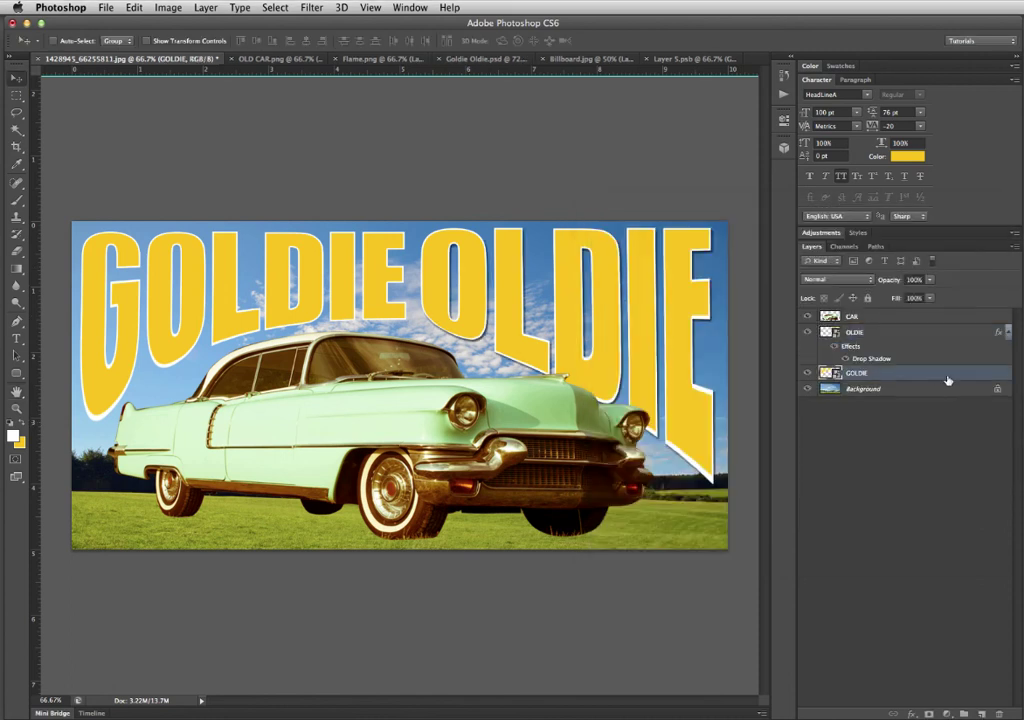
pyautogui.click(650, 424)
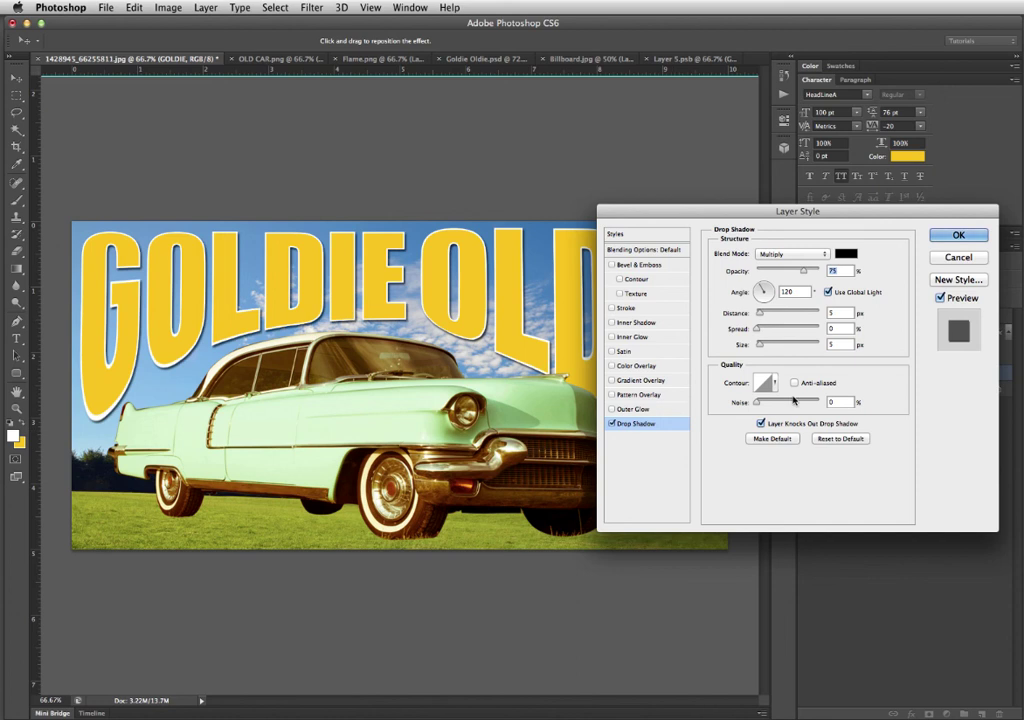
pyautogui.click(958, 236)
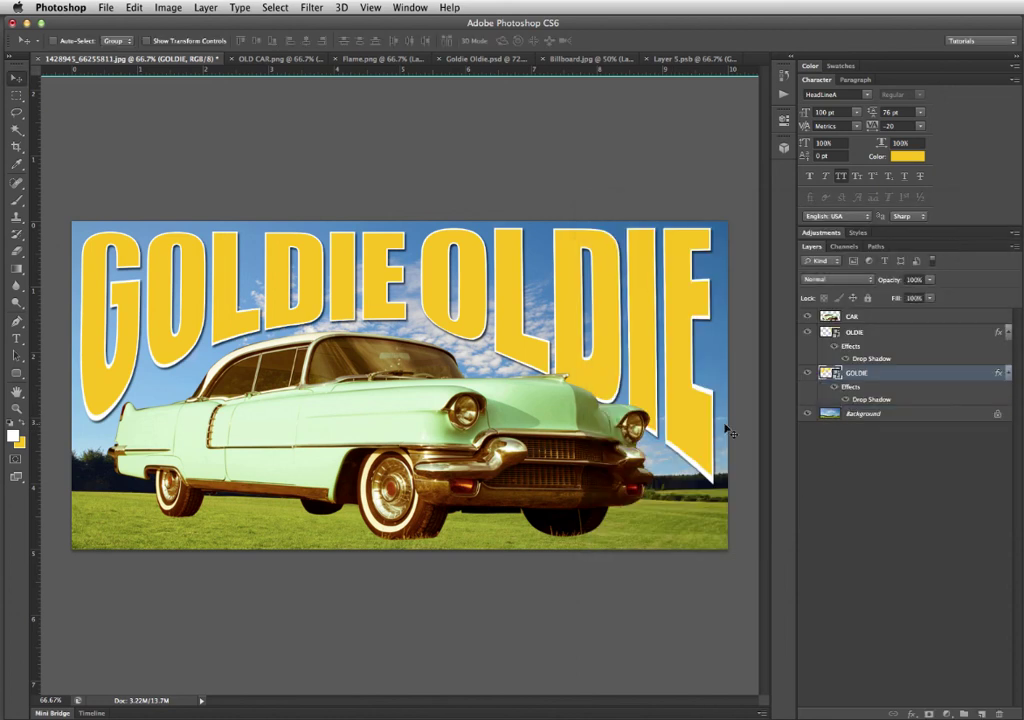